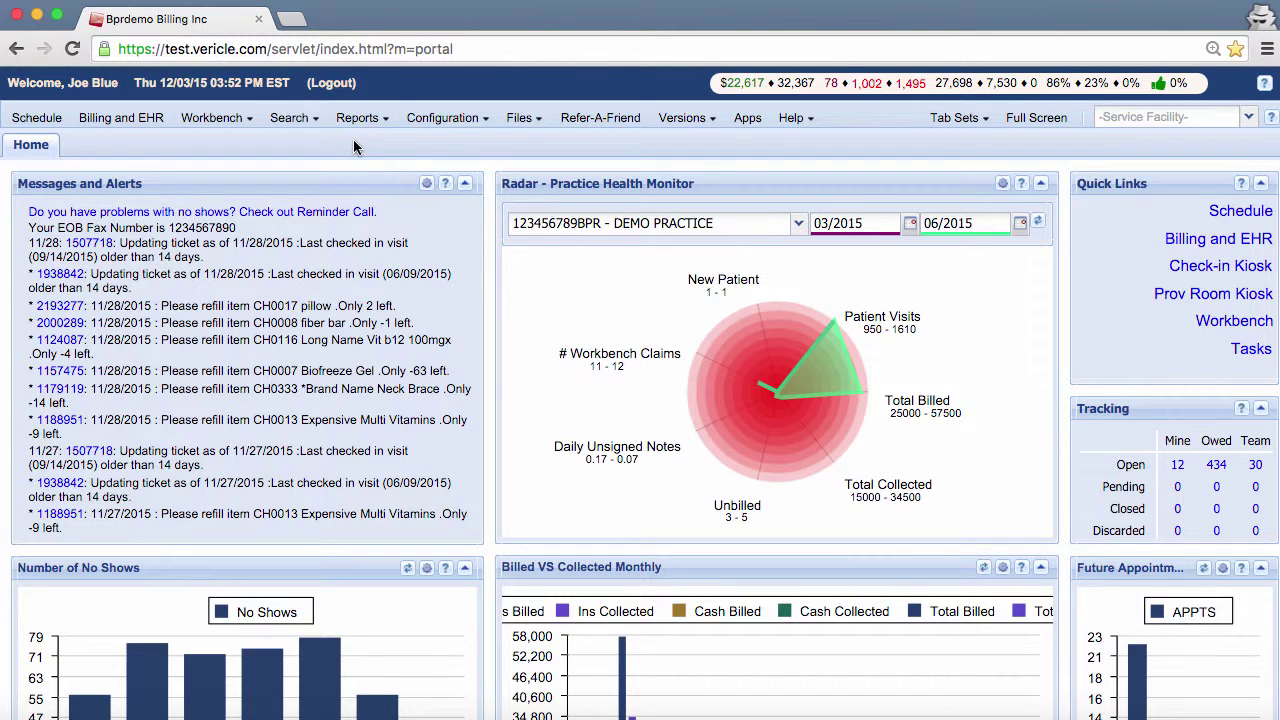
Open the A/R report from Billing Analytics and keep the Cpt-FC-Phys grouping
click(358, 118)
mouse_move(369, 147)
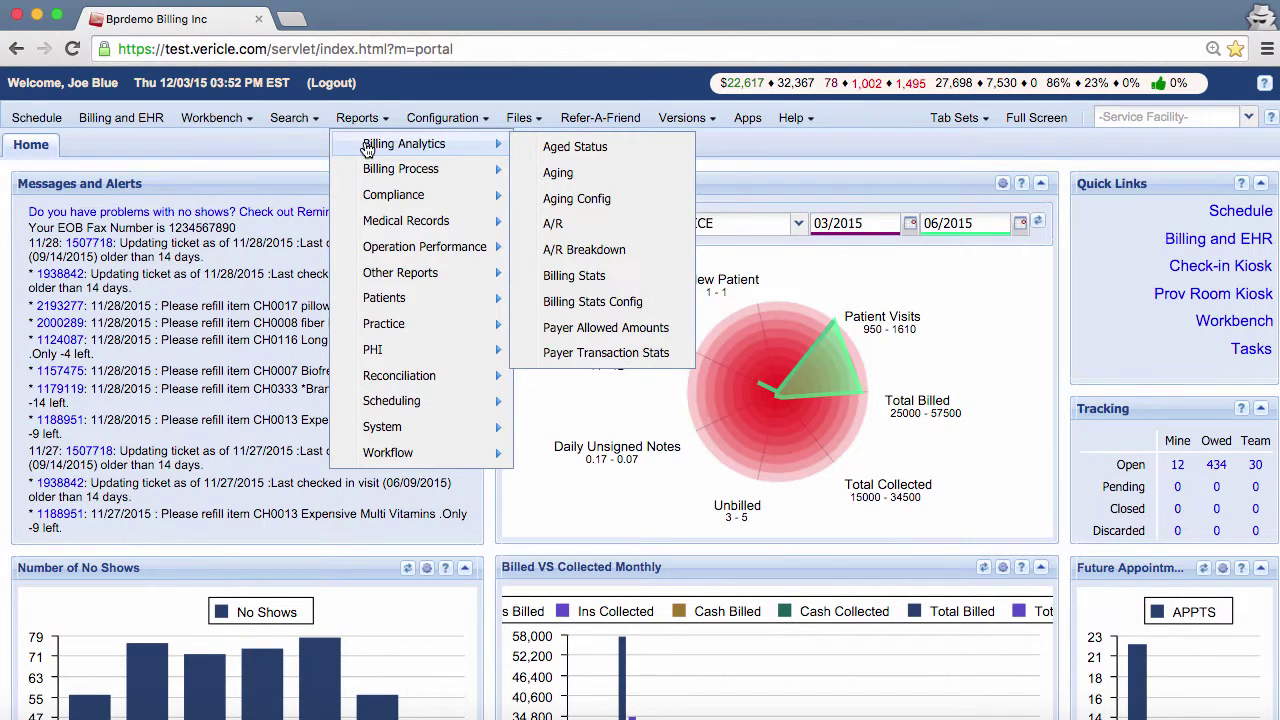
click(597, 232)
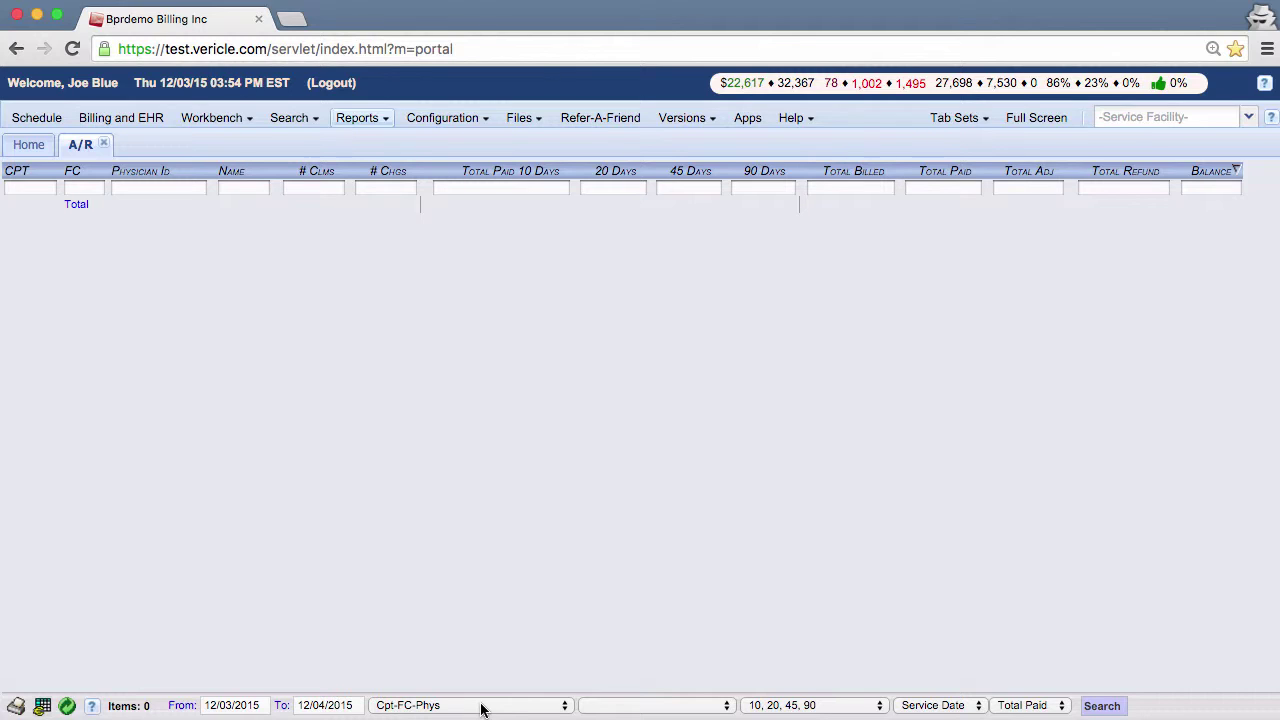
click(564, 705)
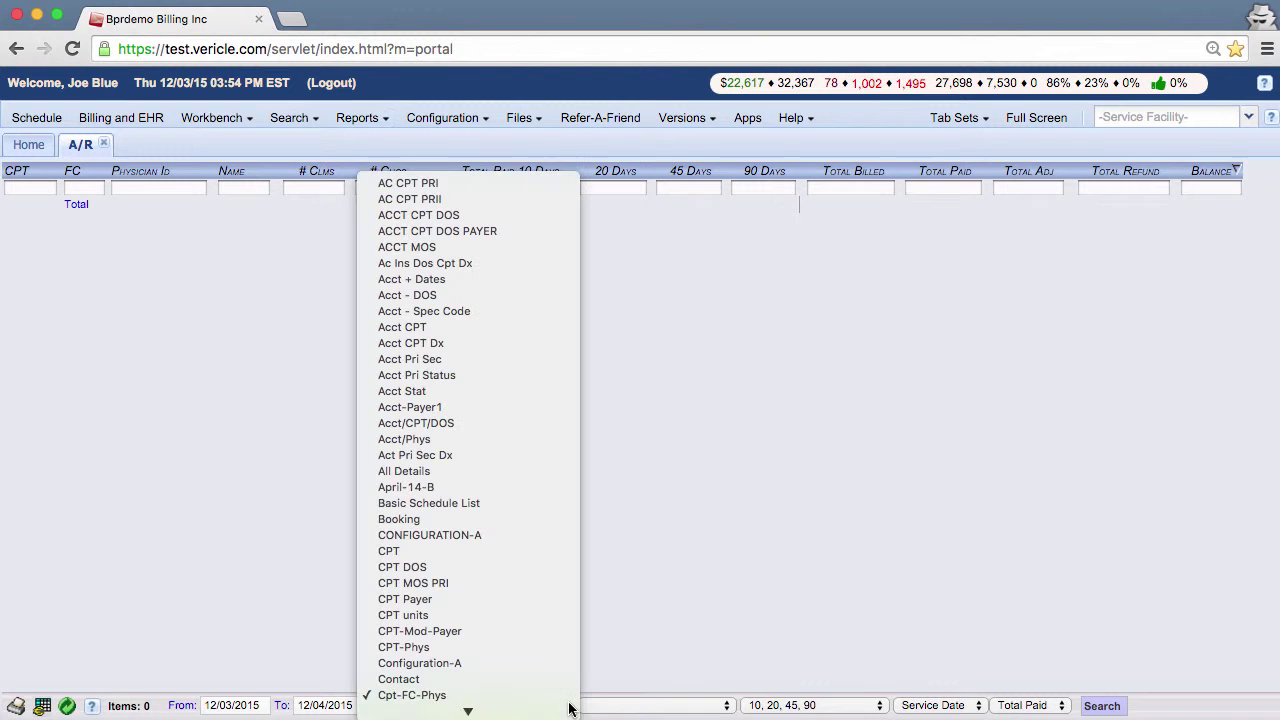
click(510, 704)
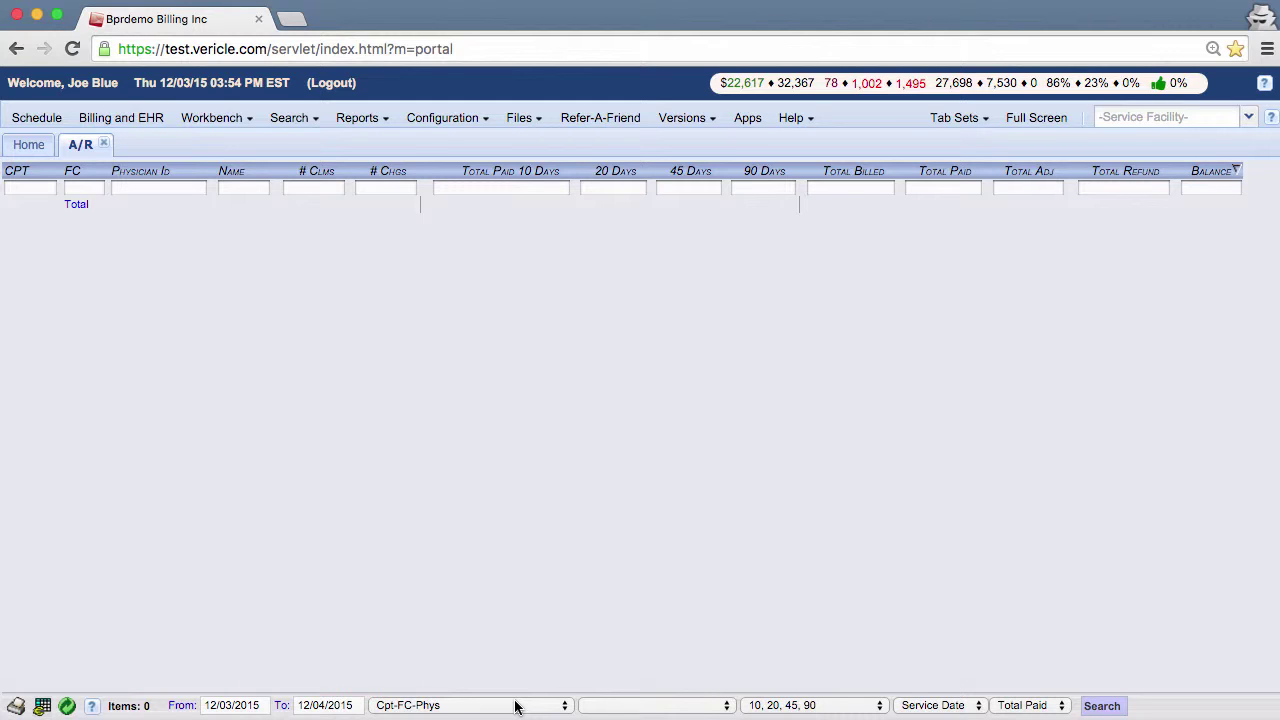
click(353, 119)
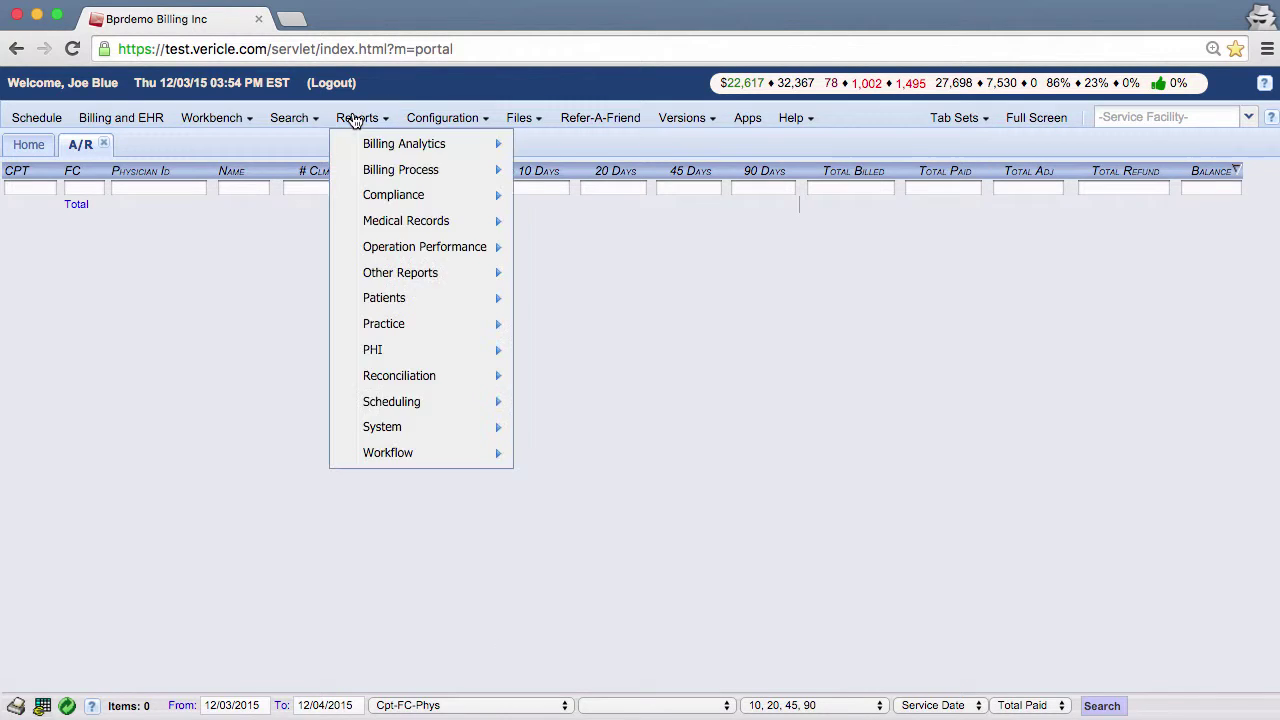
mouse_move(364, 151)
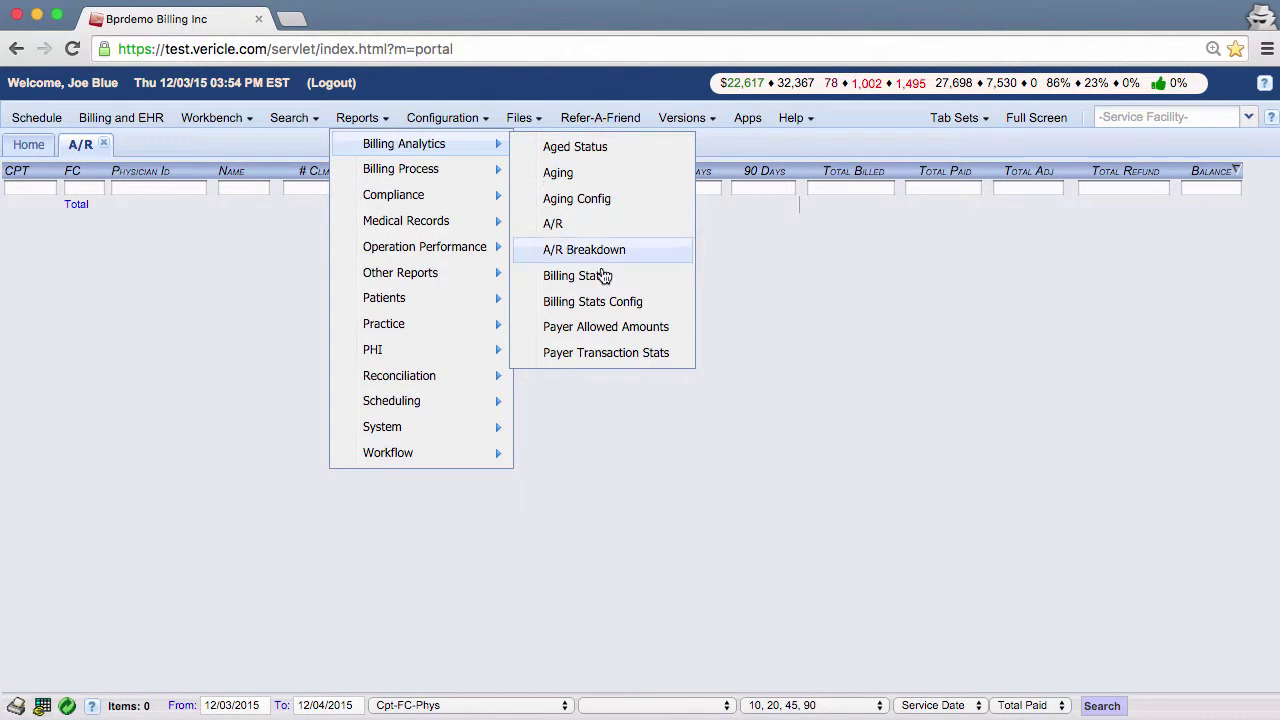
click(657, 302)
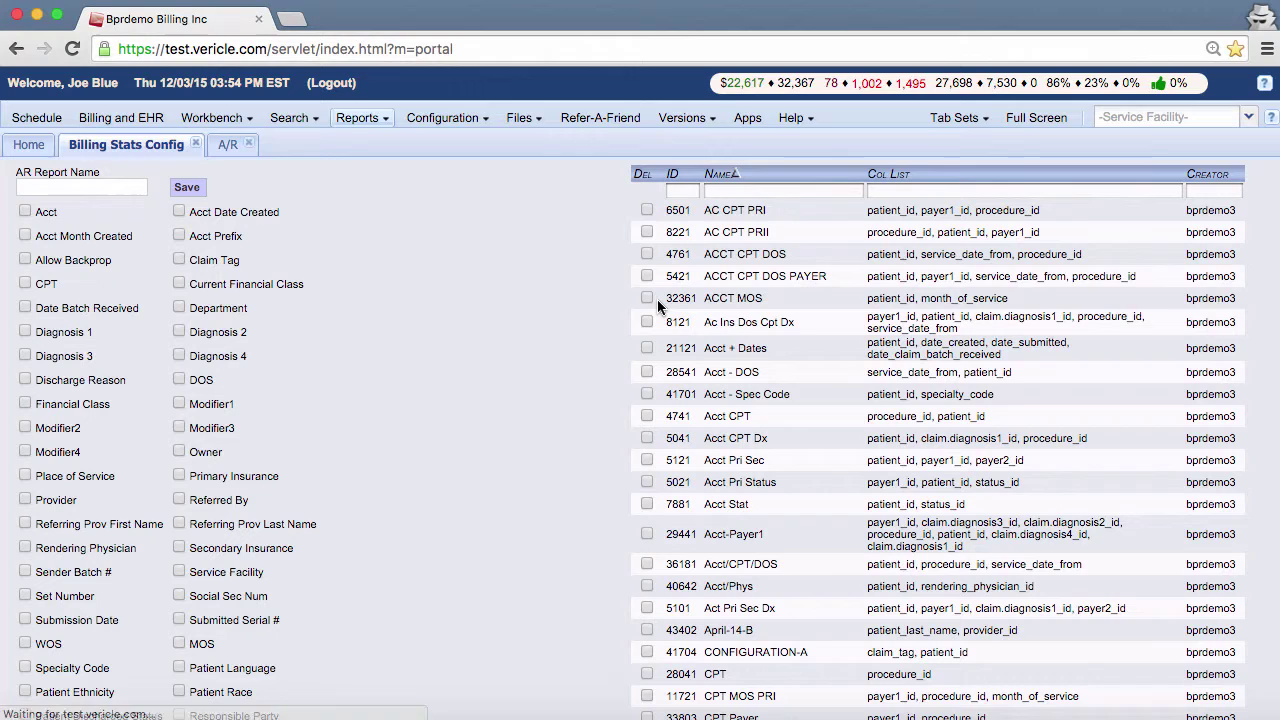
click(196, 144)
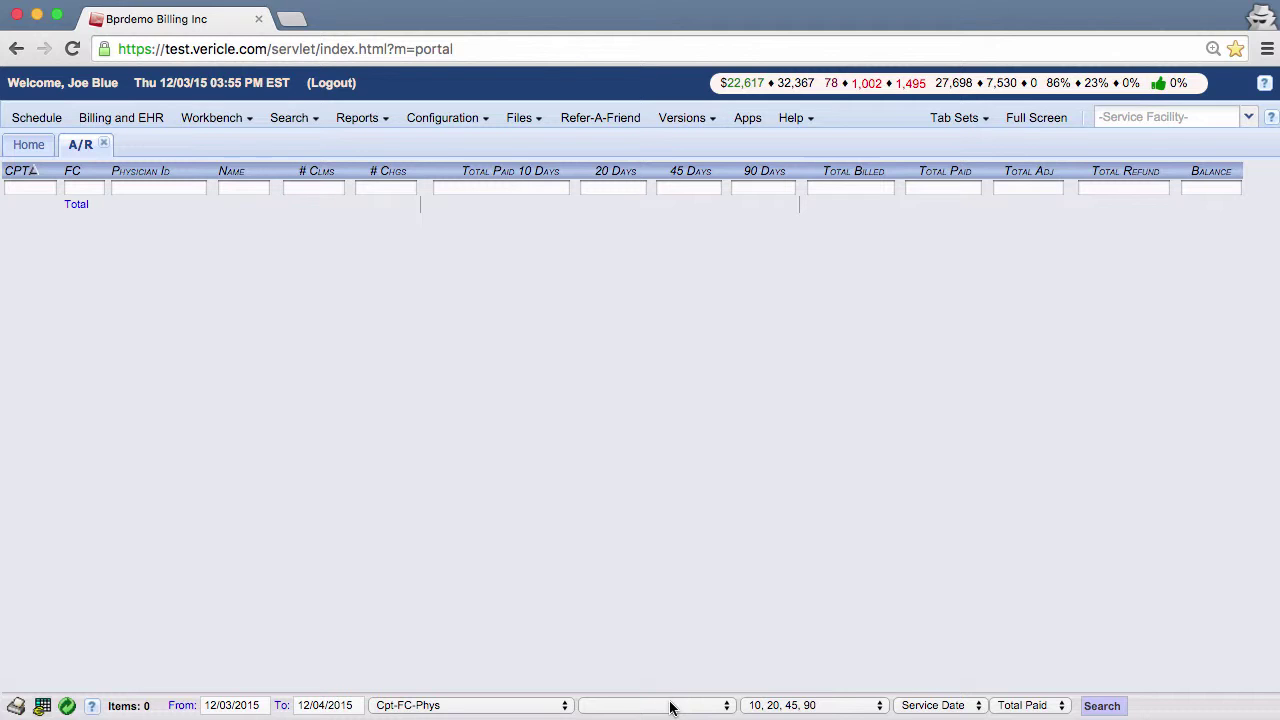
Limit the A/R report to a single provider and set aging periods to 10, 20, 30, 40
click(727, 705)
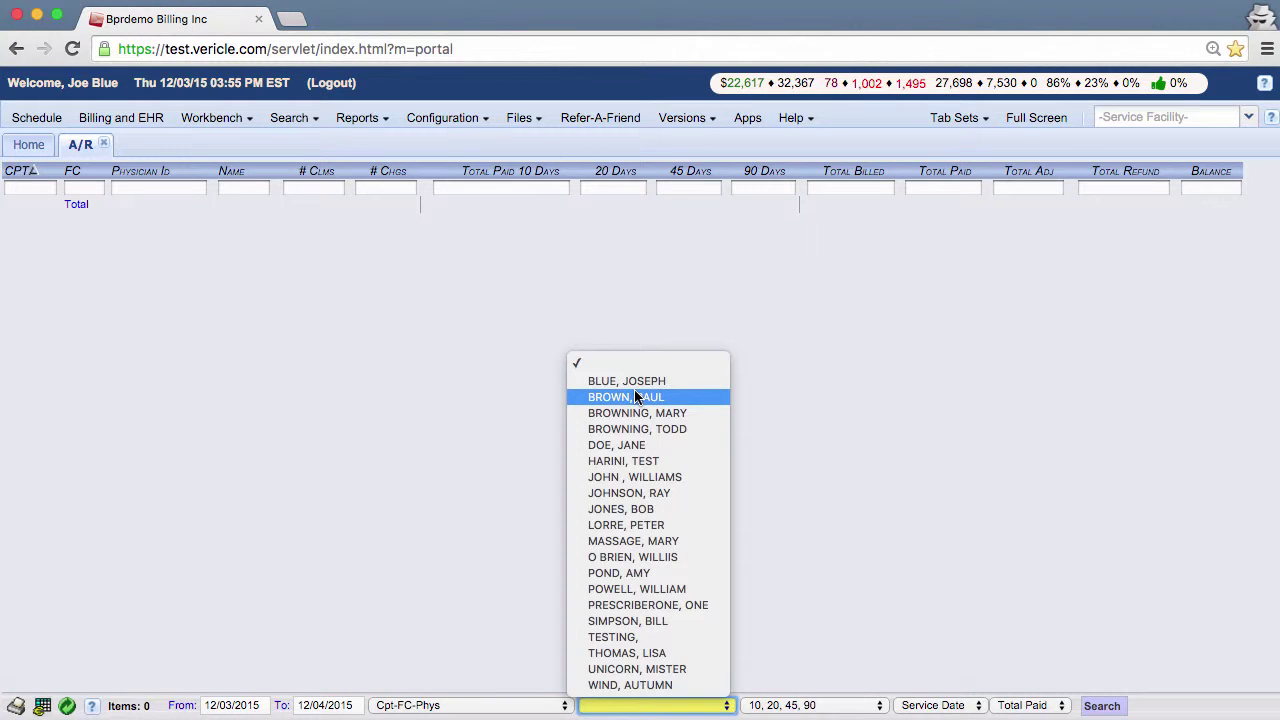
click(699, 398)
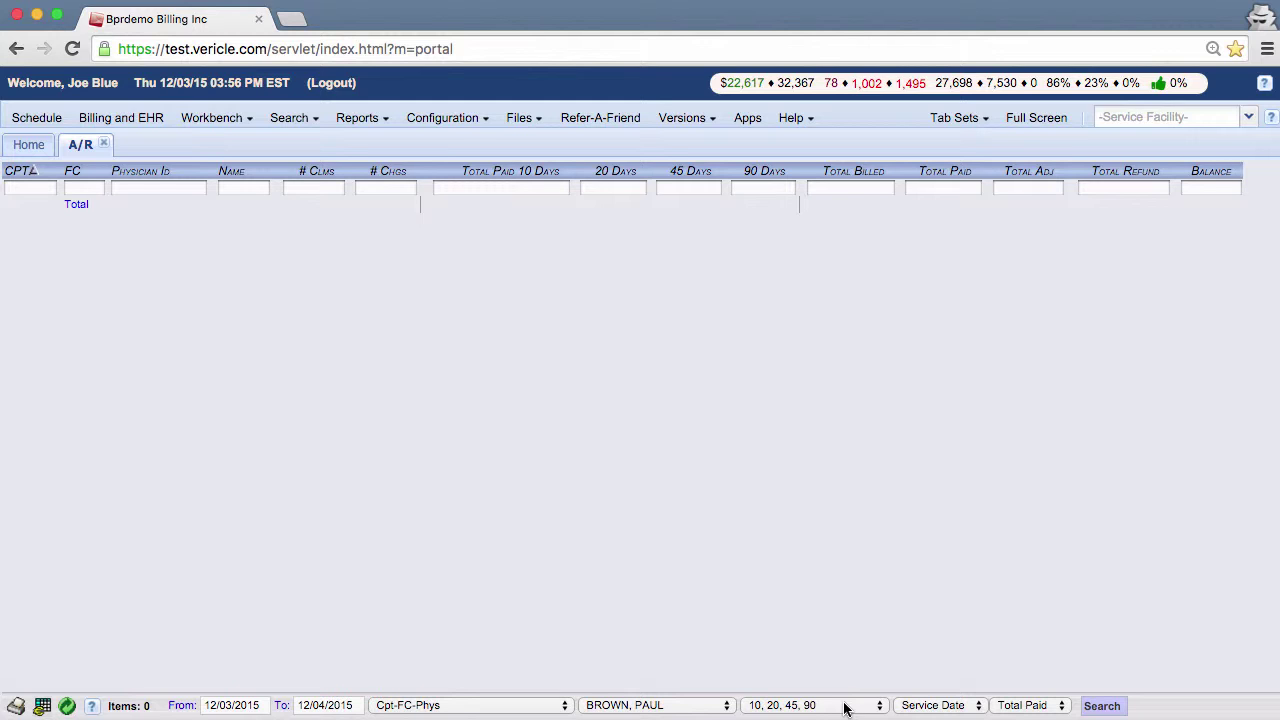
click(878, 707)
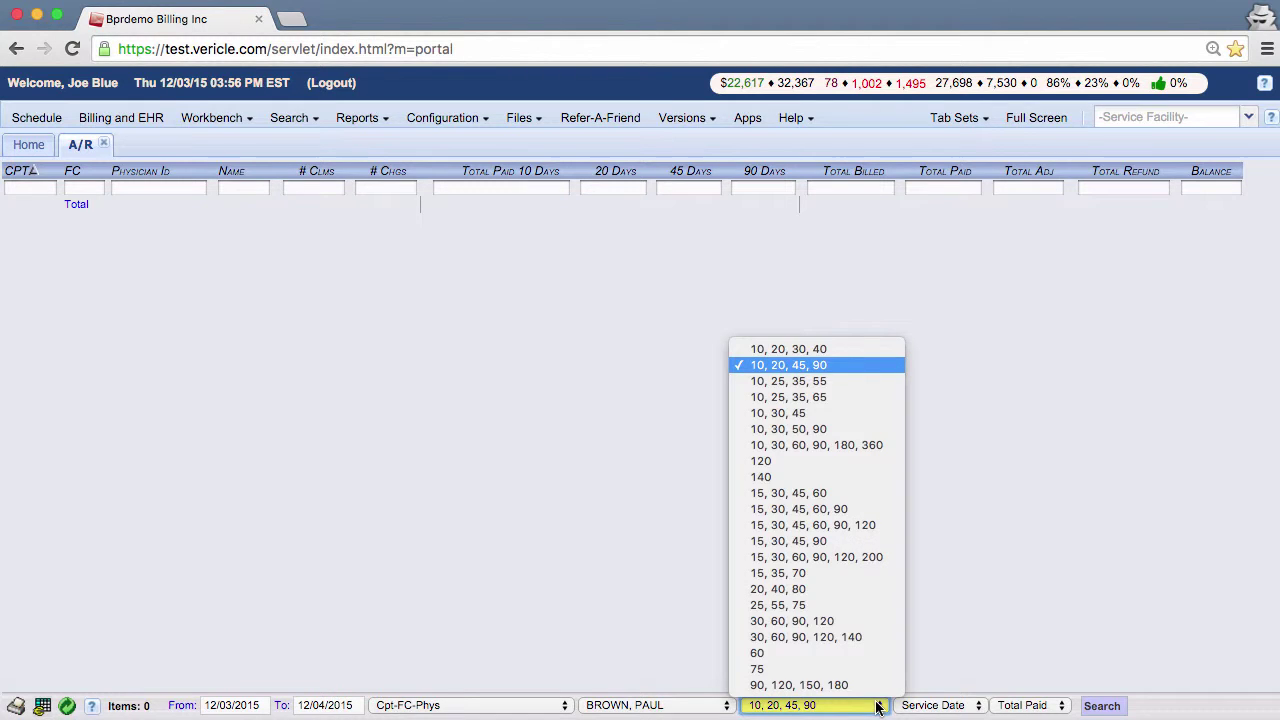
click(852, 350)
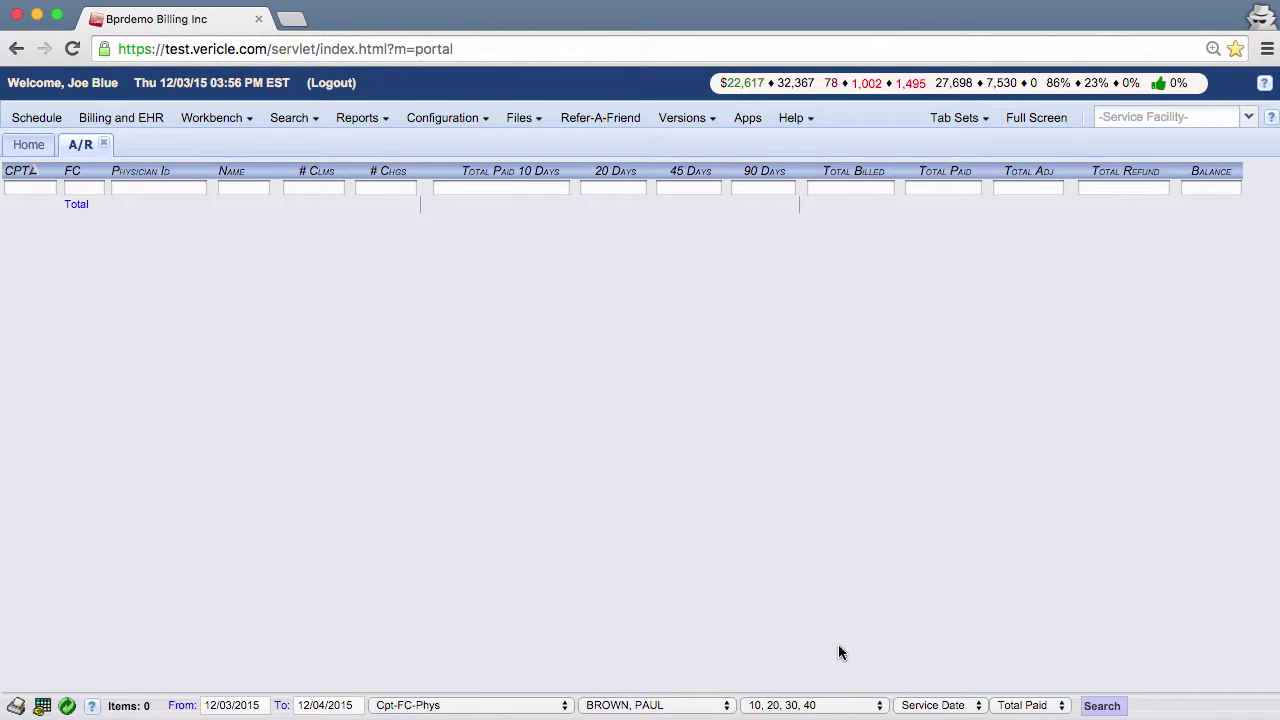
click(380, 125)
mouse_move(378, 148)
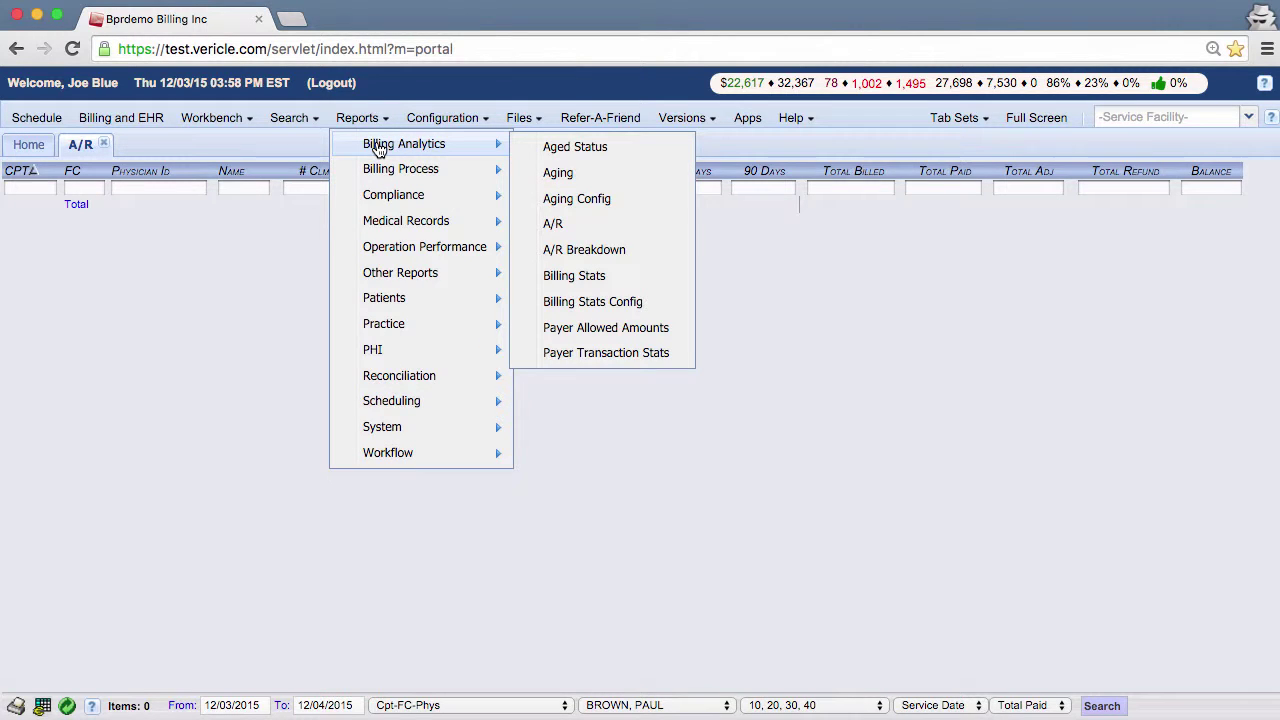
click(610, 200)
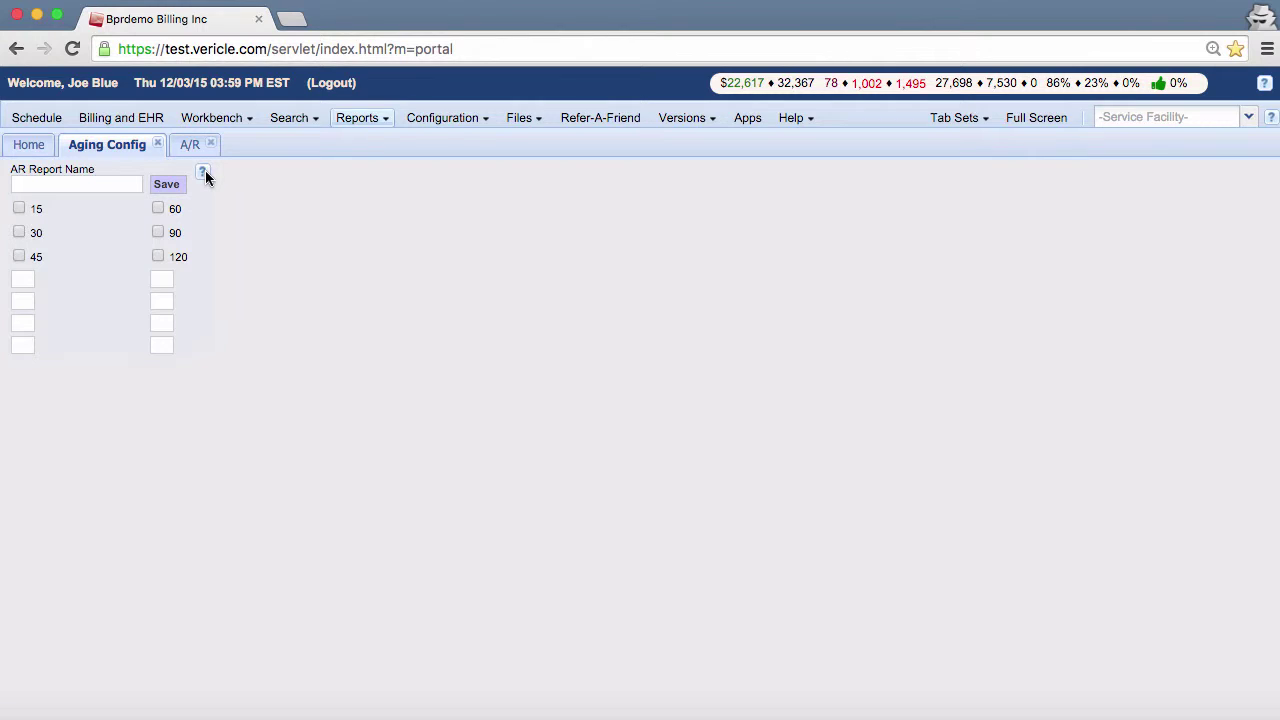
click(157, 143)
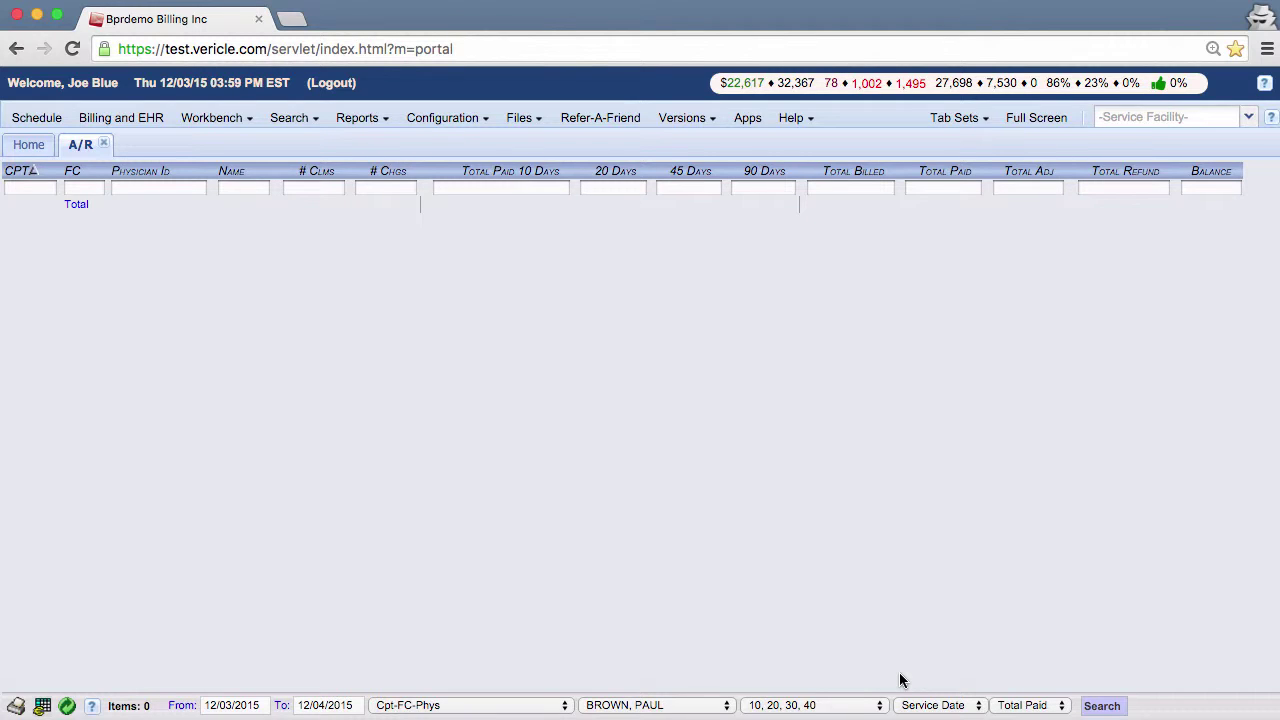
click(980, 704)
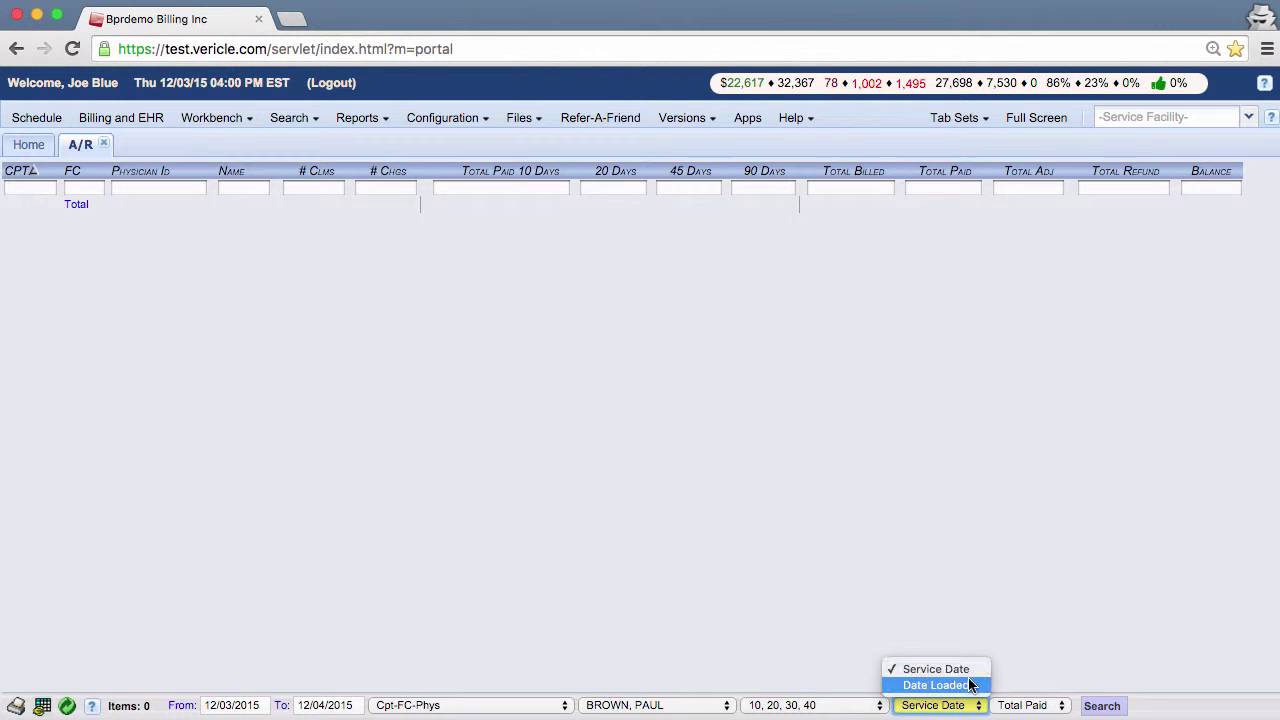
click(1043, 658)
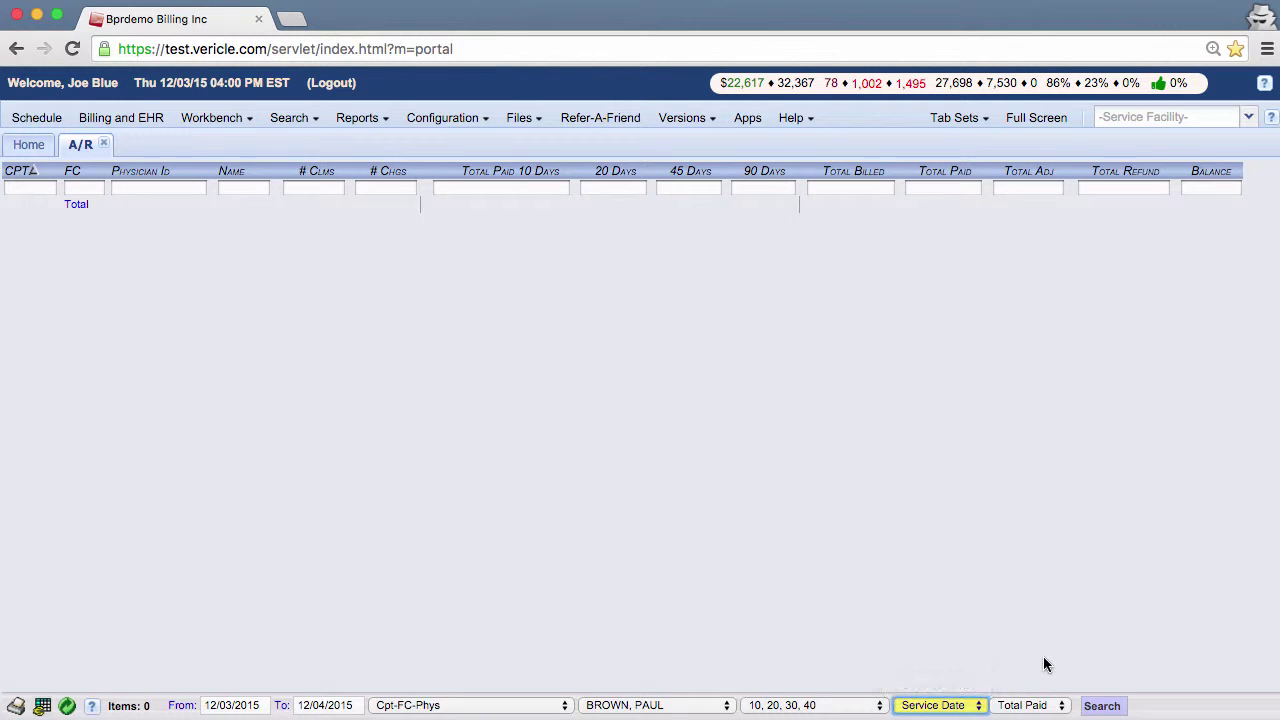
click(1043, 658)
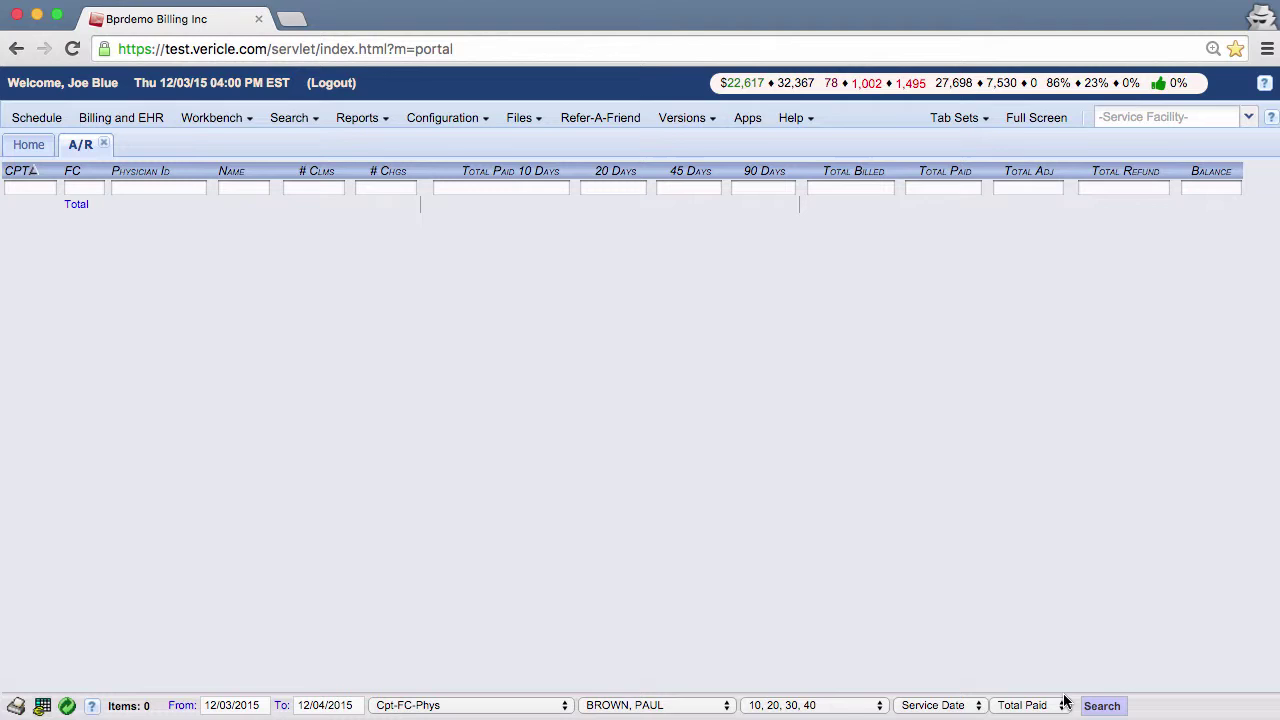
click(1065, 700)
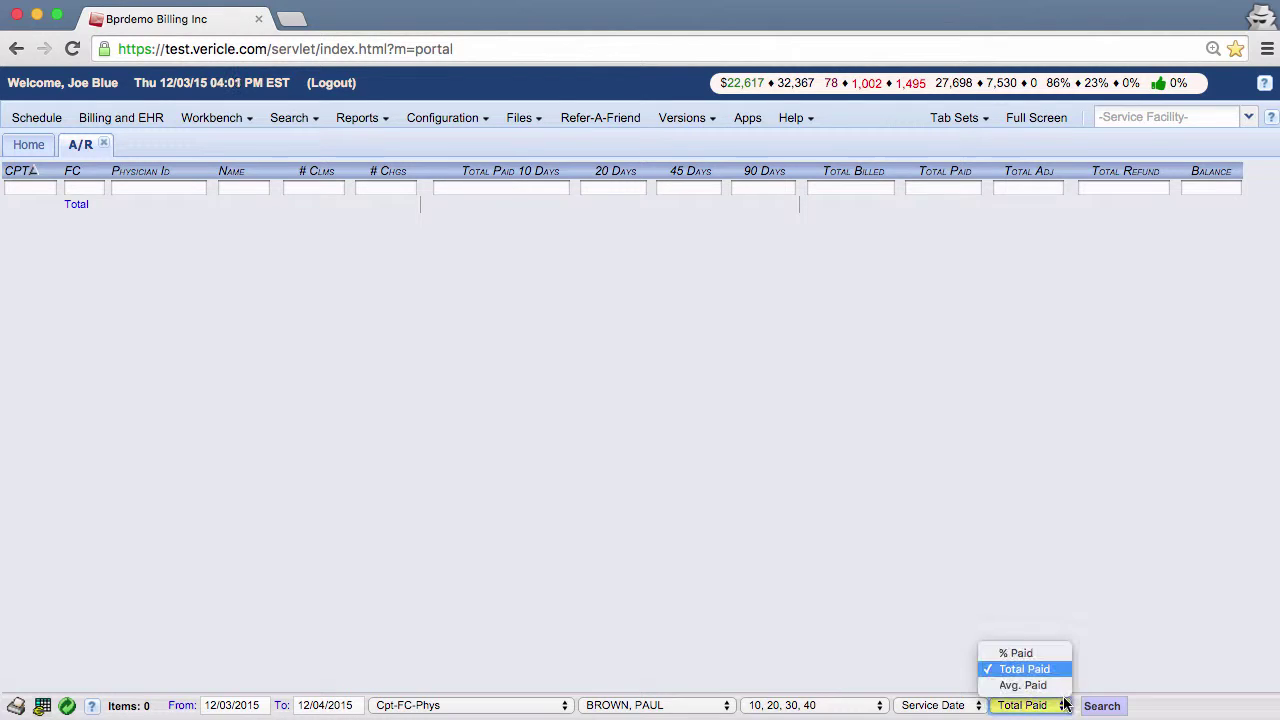
click(1100, 656)
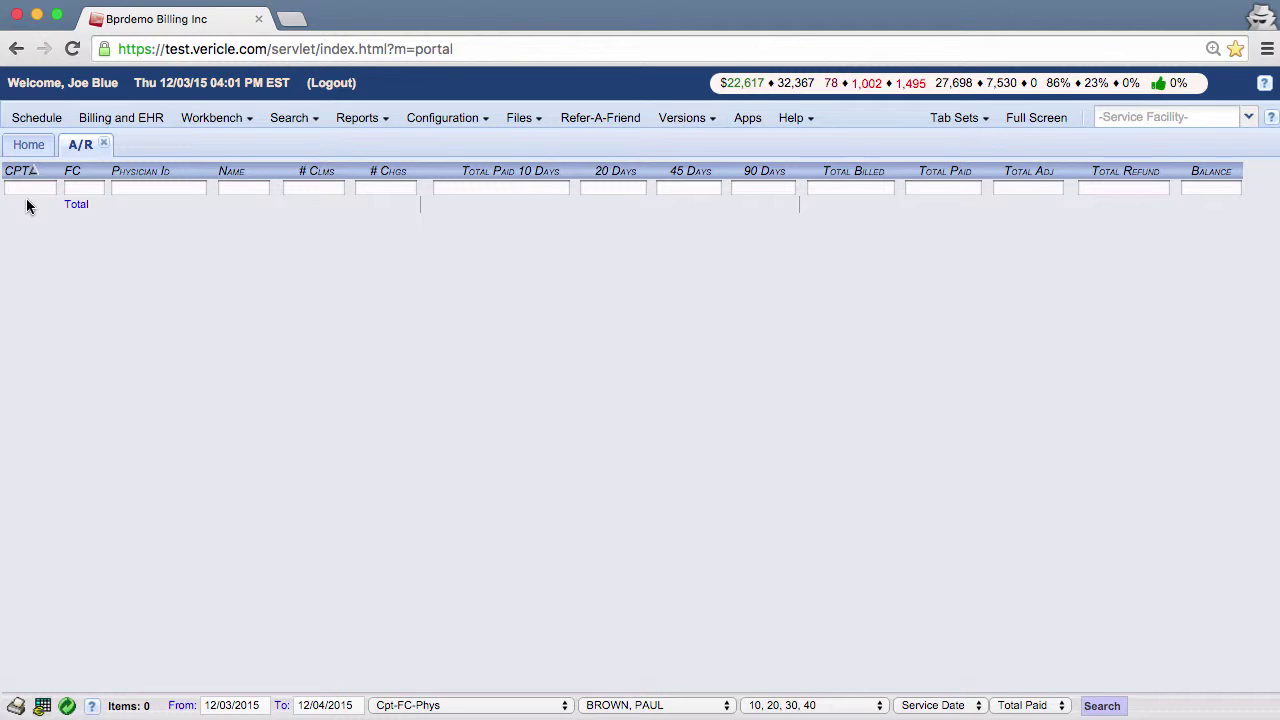
Change the A/R report grouping to Financial Class
click(566, 705)
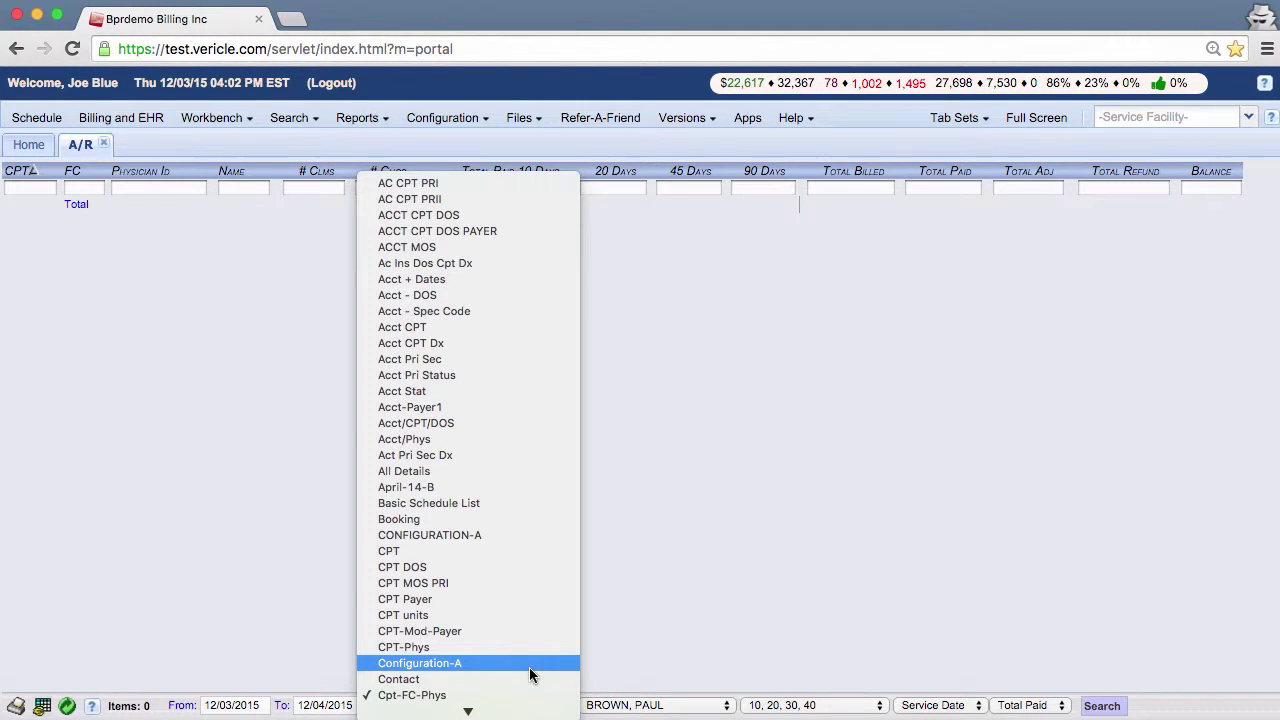
scroll(530, 676, down, 10)
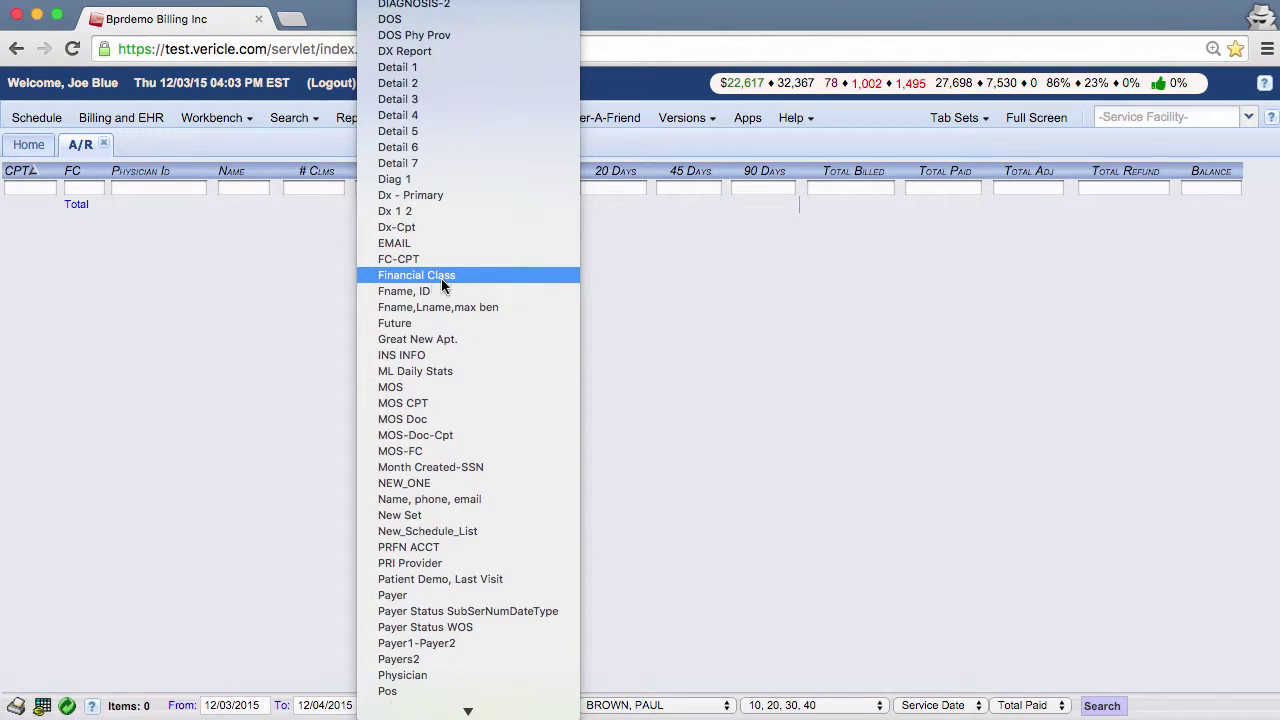
click(524, 278)
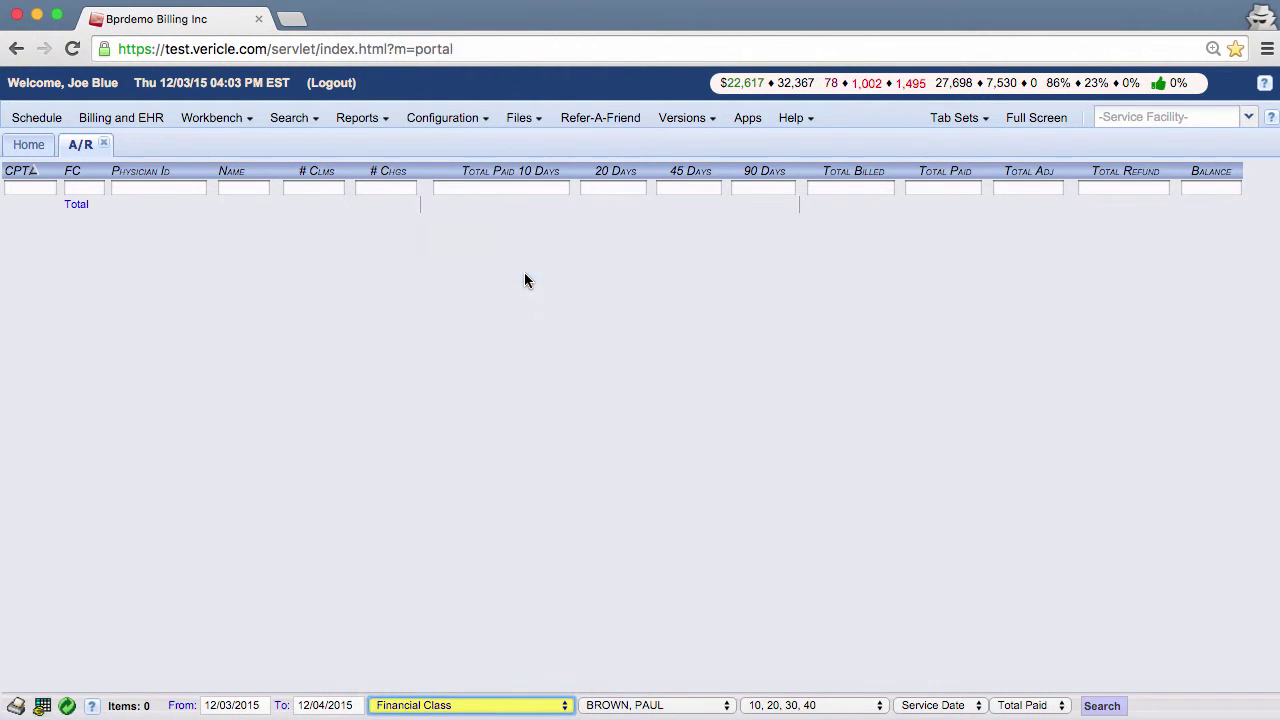
Set the start date to 11/03/2015, pick a single physician, and run the search
click(212, 703)
double_click(210, 705)
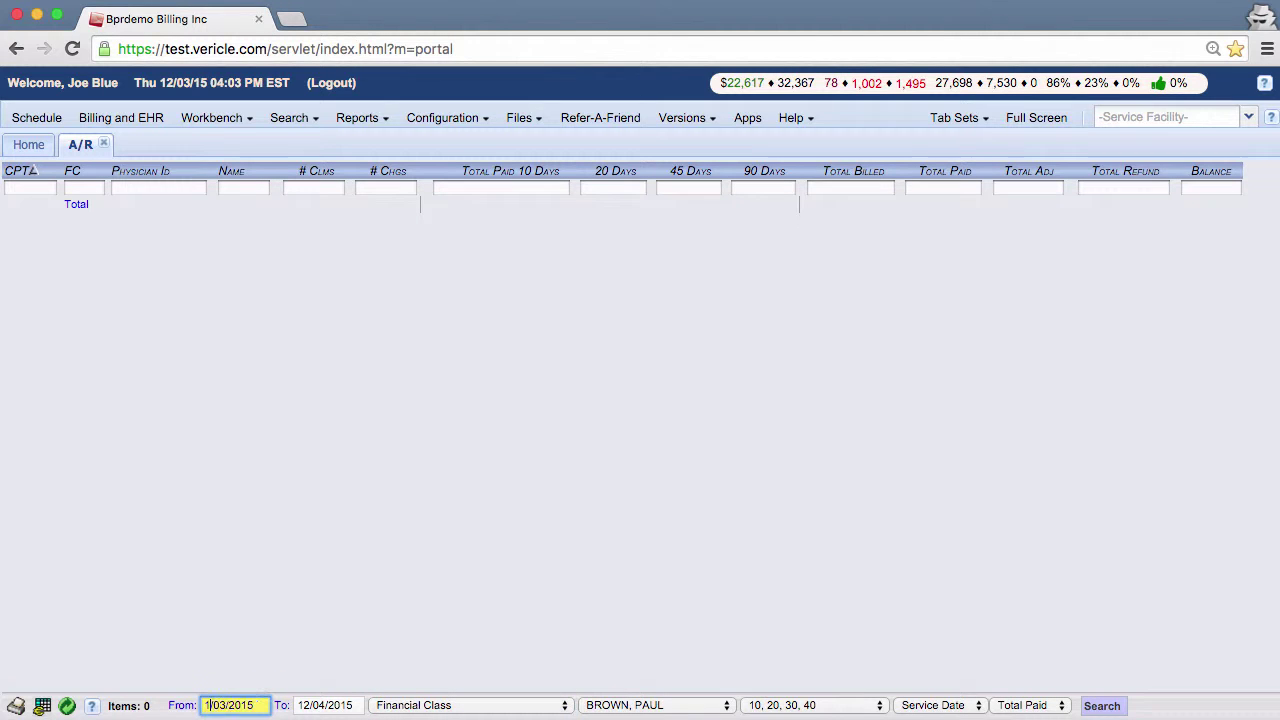
text(11)
click(728, 705)
click(645, 381)
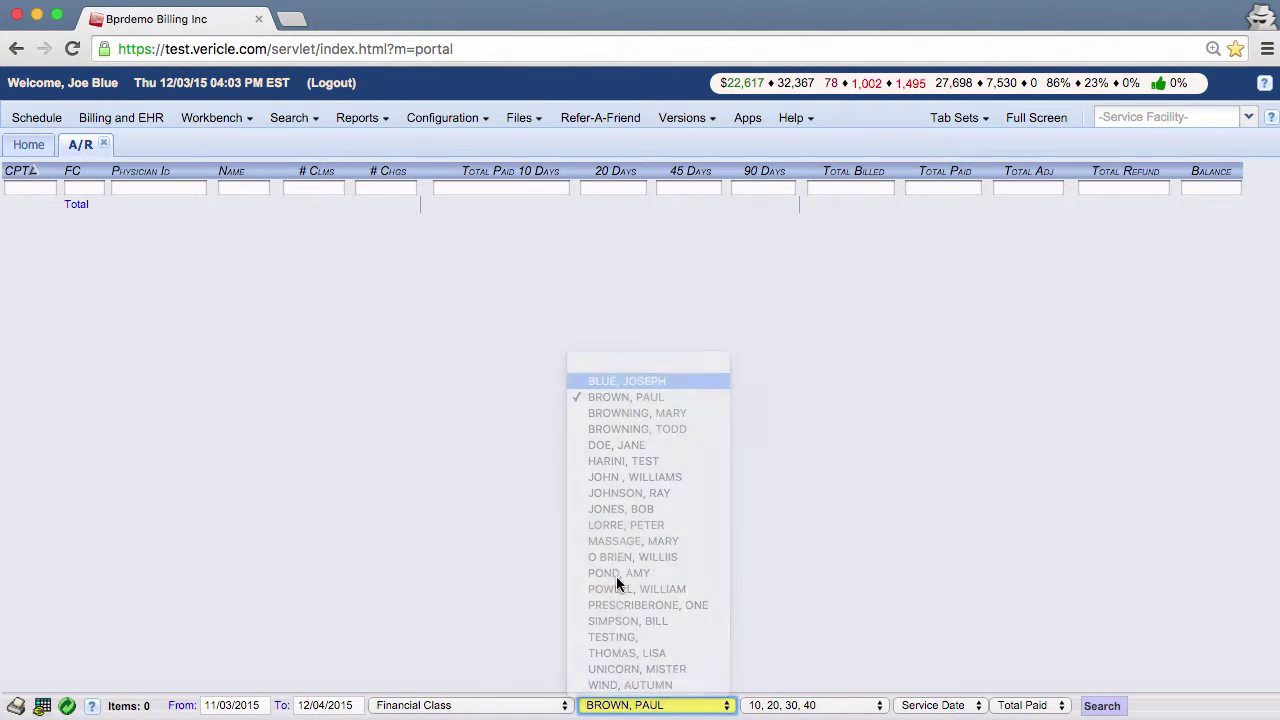
click(1102, 705)
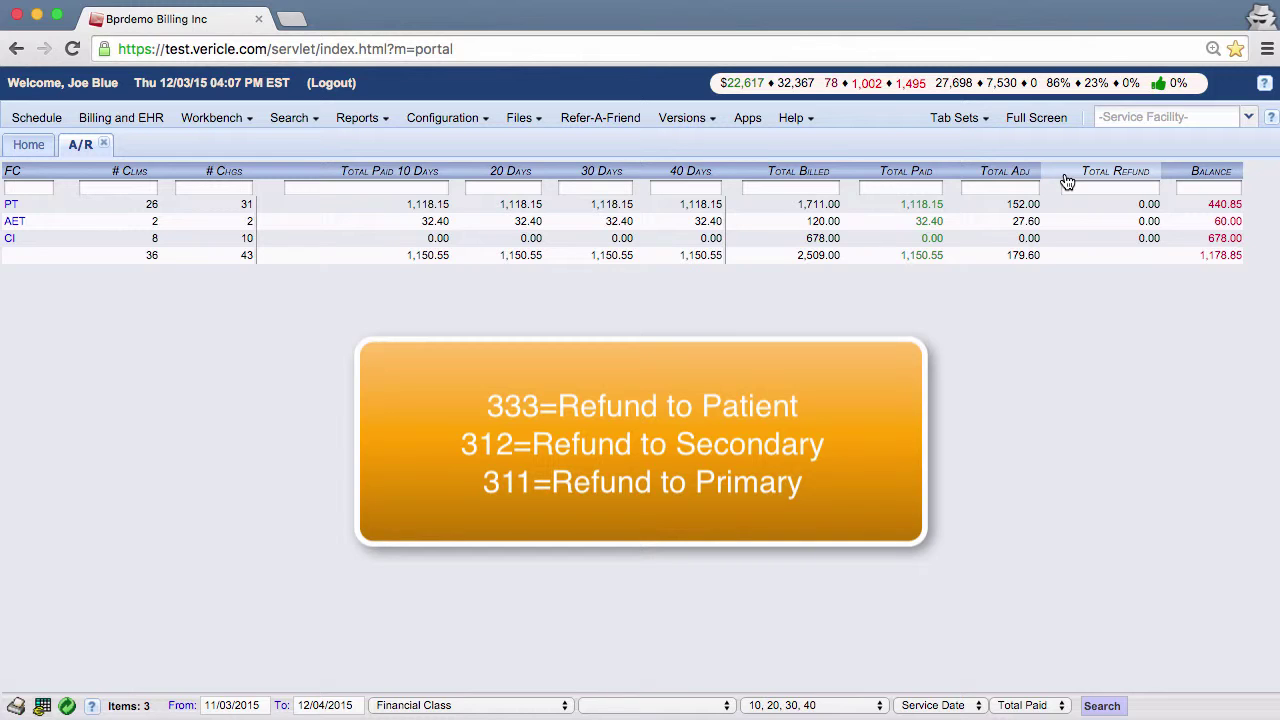
Switch the paid measure from Total Paid to % Paid and rerun the report
click(1064, 705)
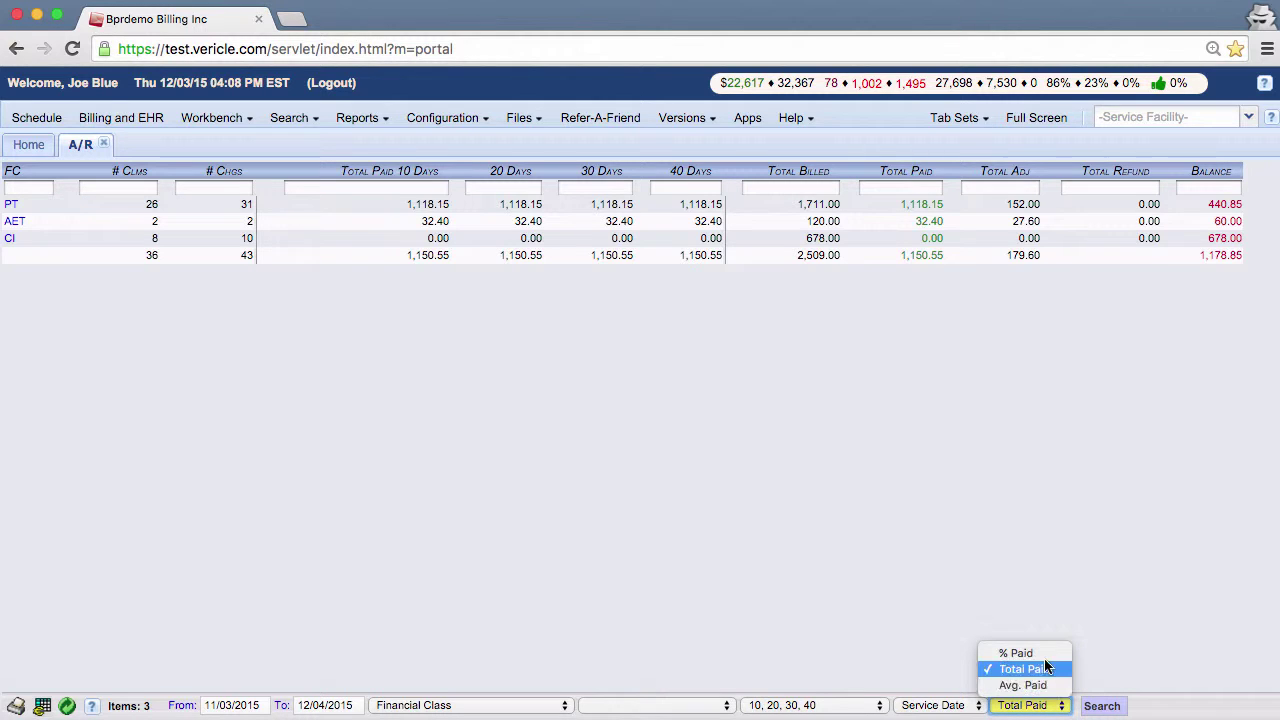
click(1044, 655)
click(1101, 706)
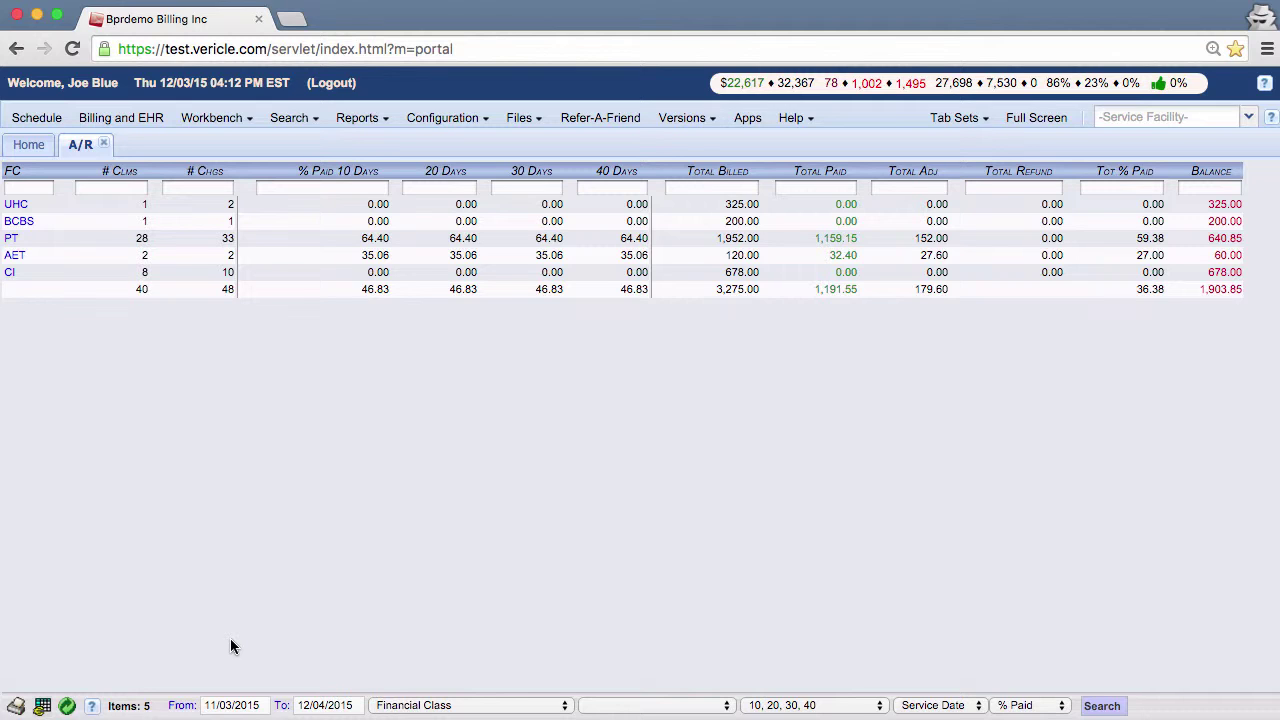
Group by CPT Payer, set From to 10/03/2015, and limit to one physician
click(566, 706)
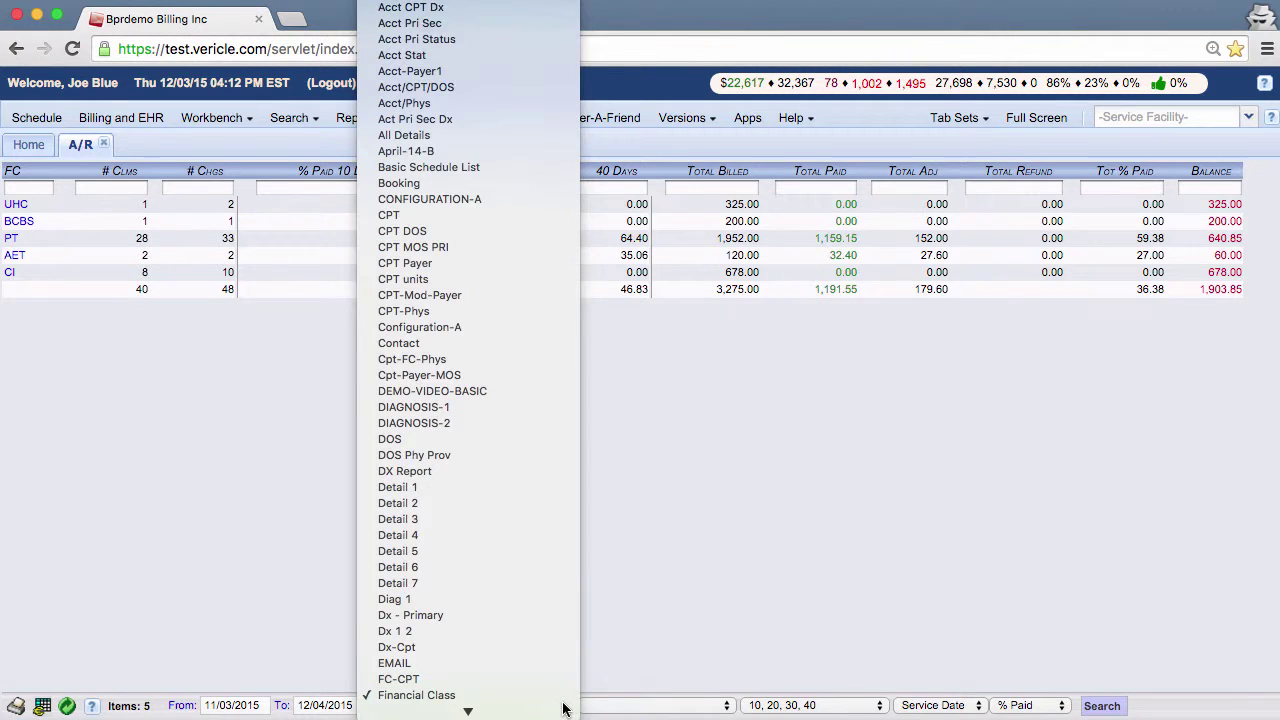
click(448, 263)
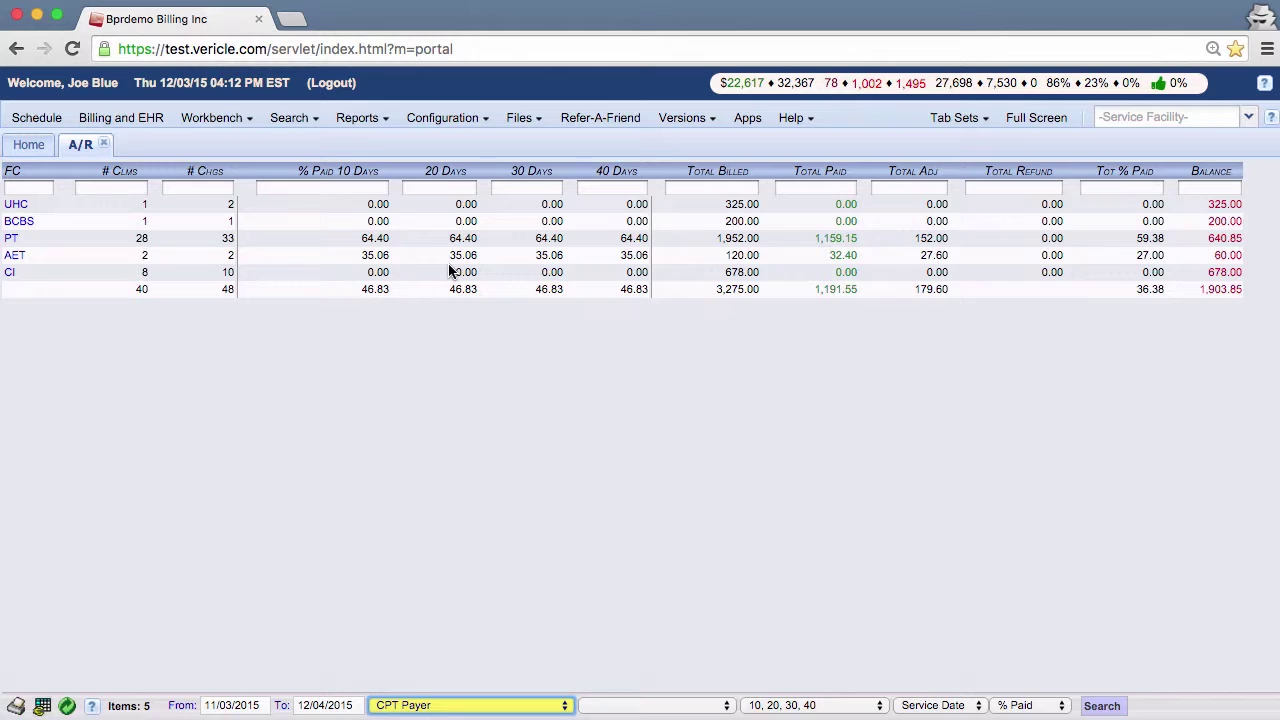
click(230, 700)
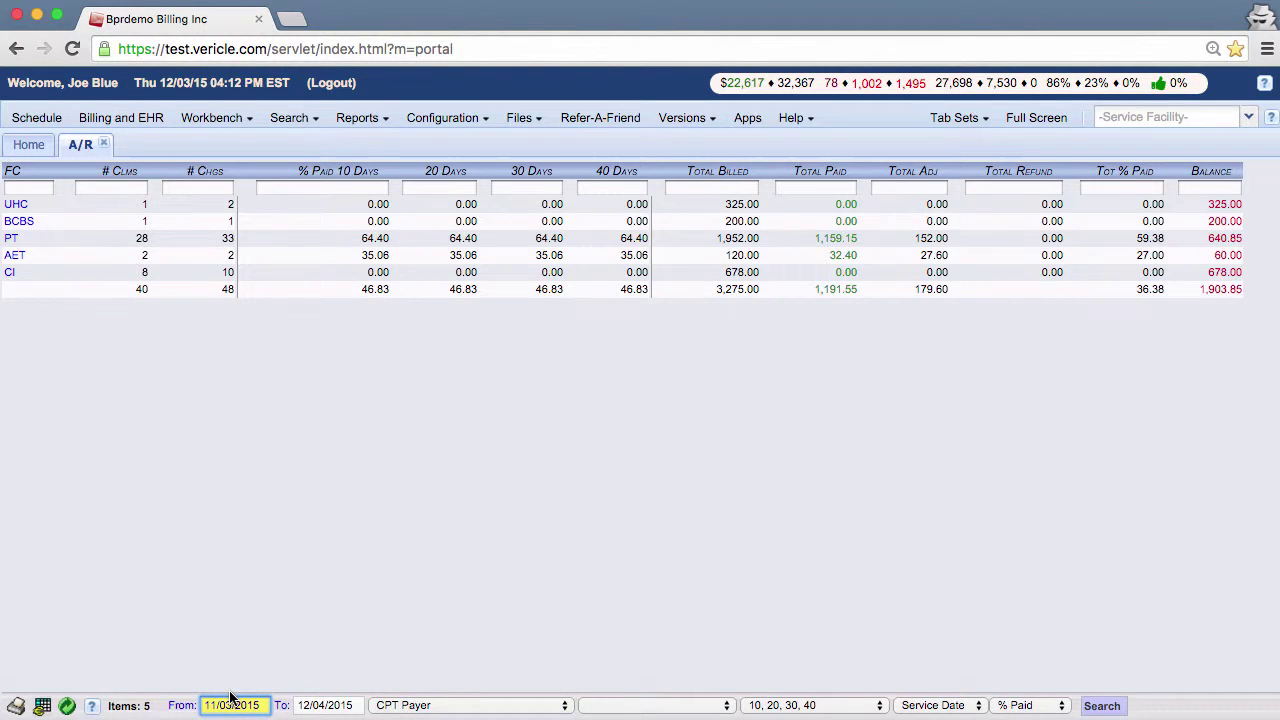
click(728, 706)
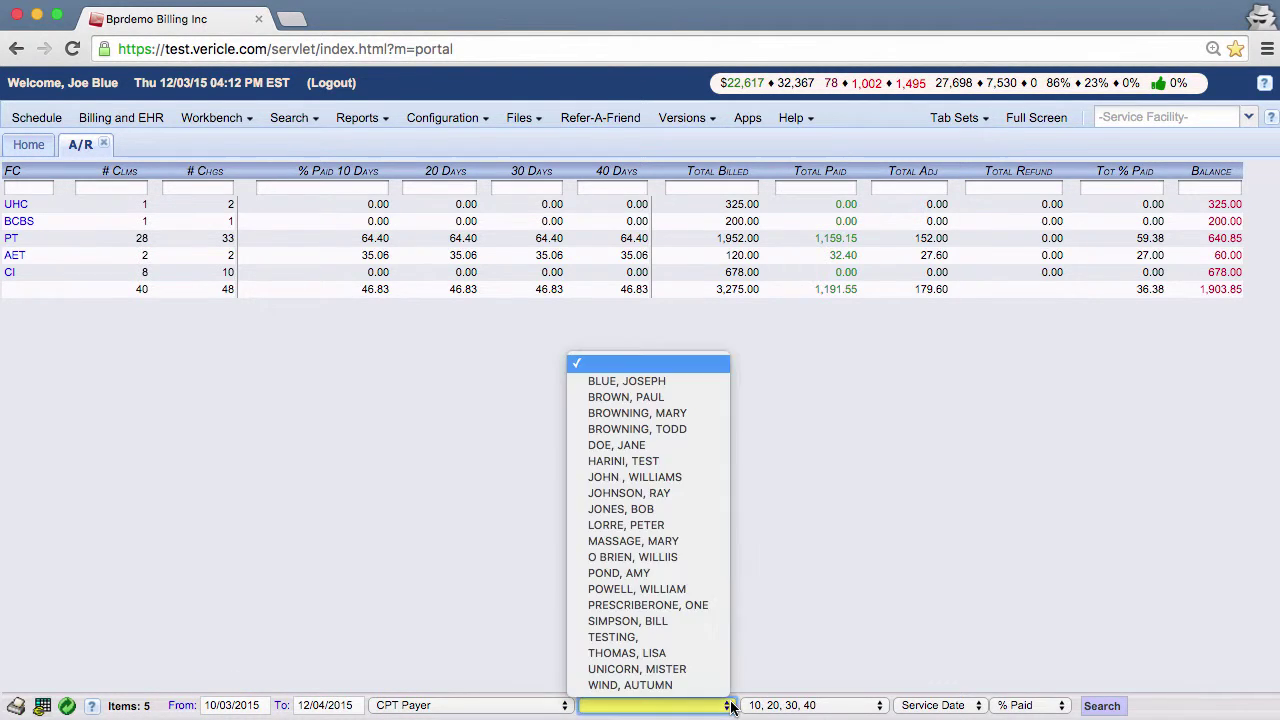
click(655, 383)
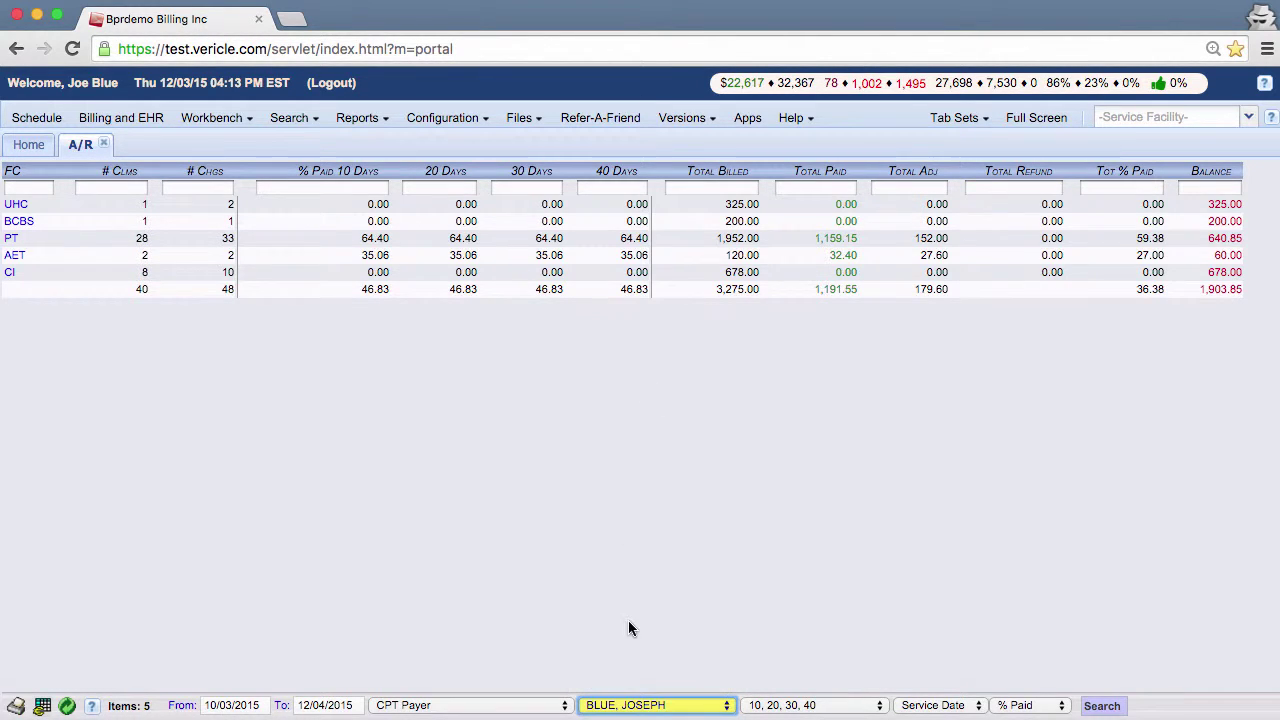
Set aging periods to 10, 20, 45, 90, keep Service Date, and choose Total Paid
click(881, 706)
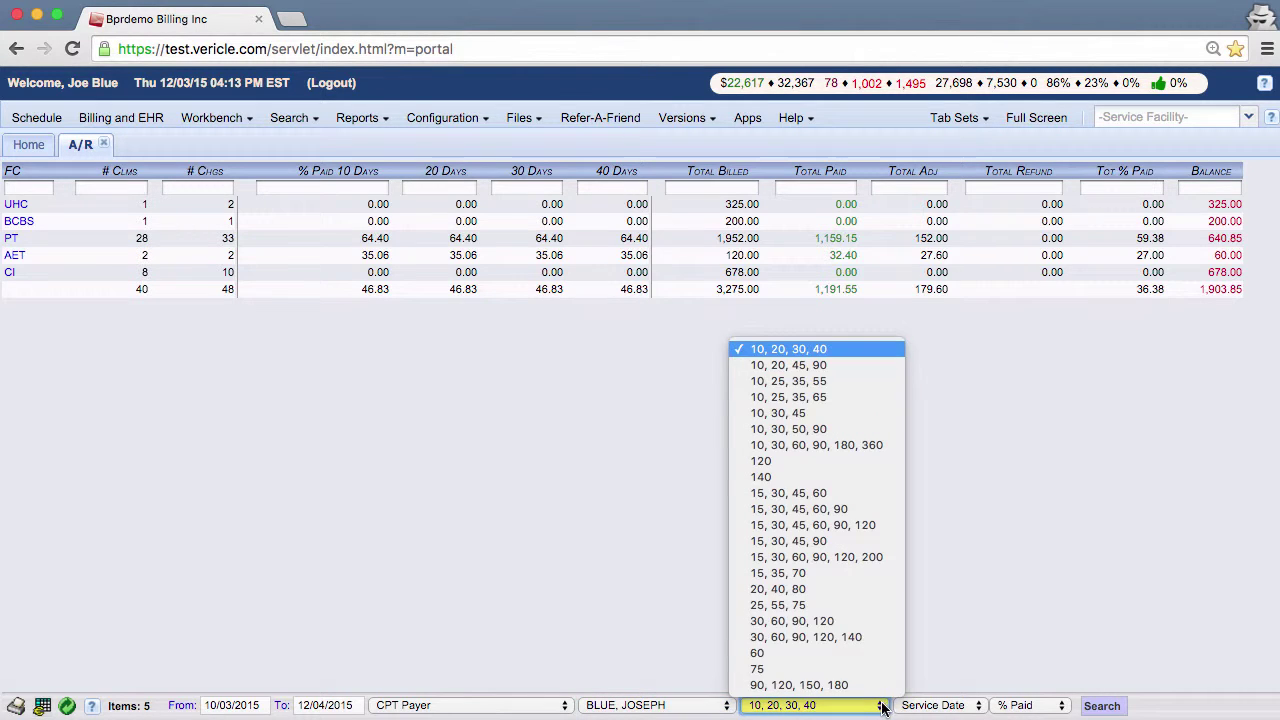
click(858, 366)
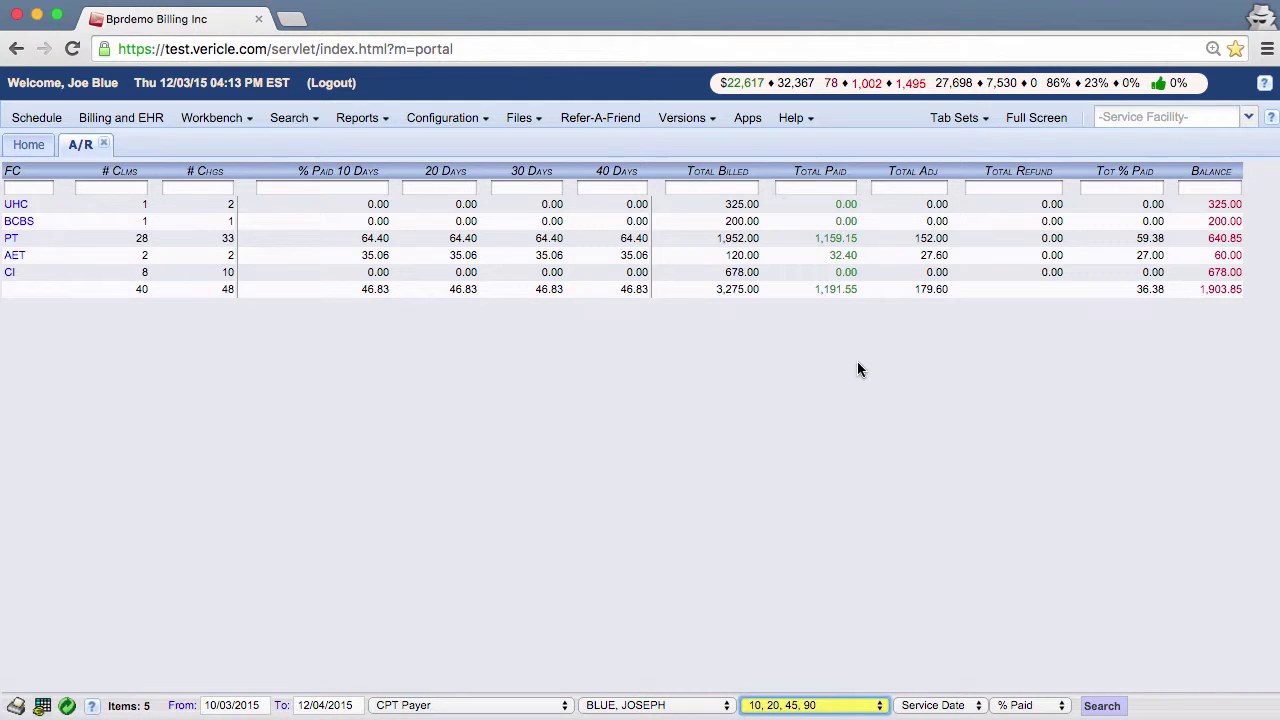
click(978, 705)
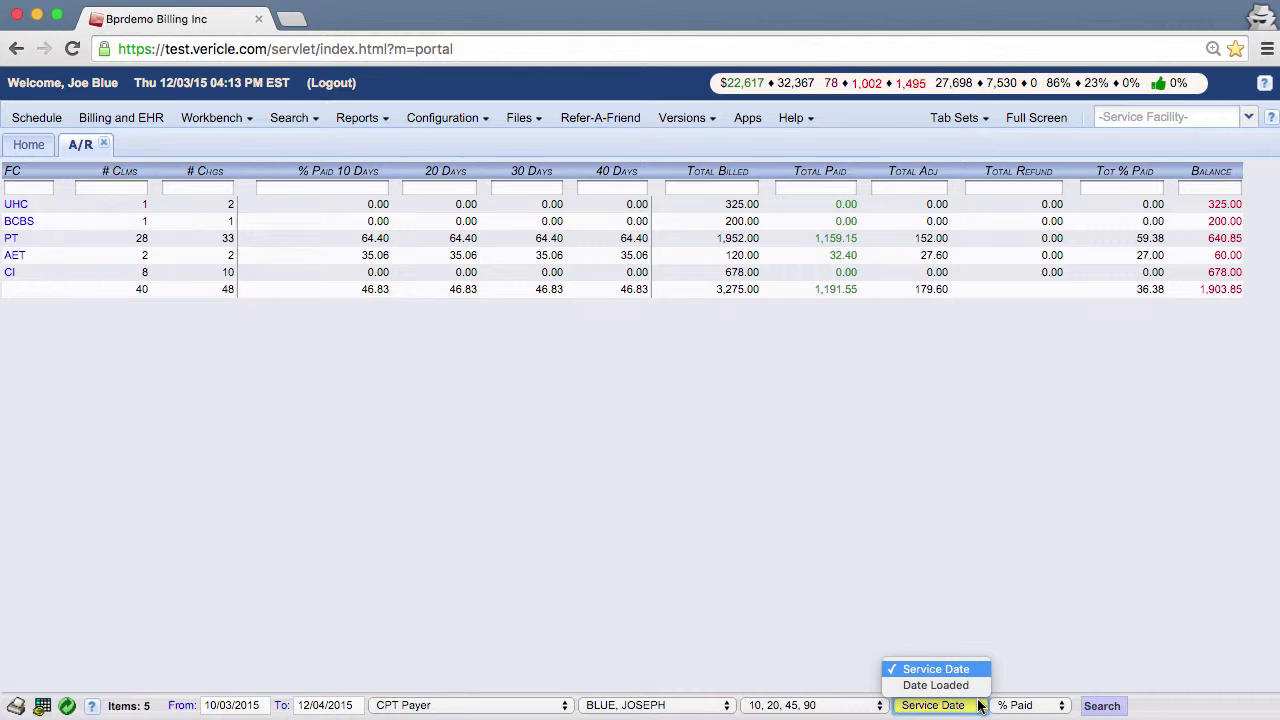
click(971, 677)
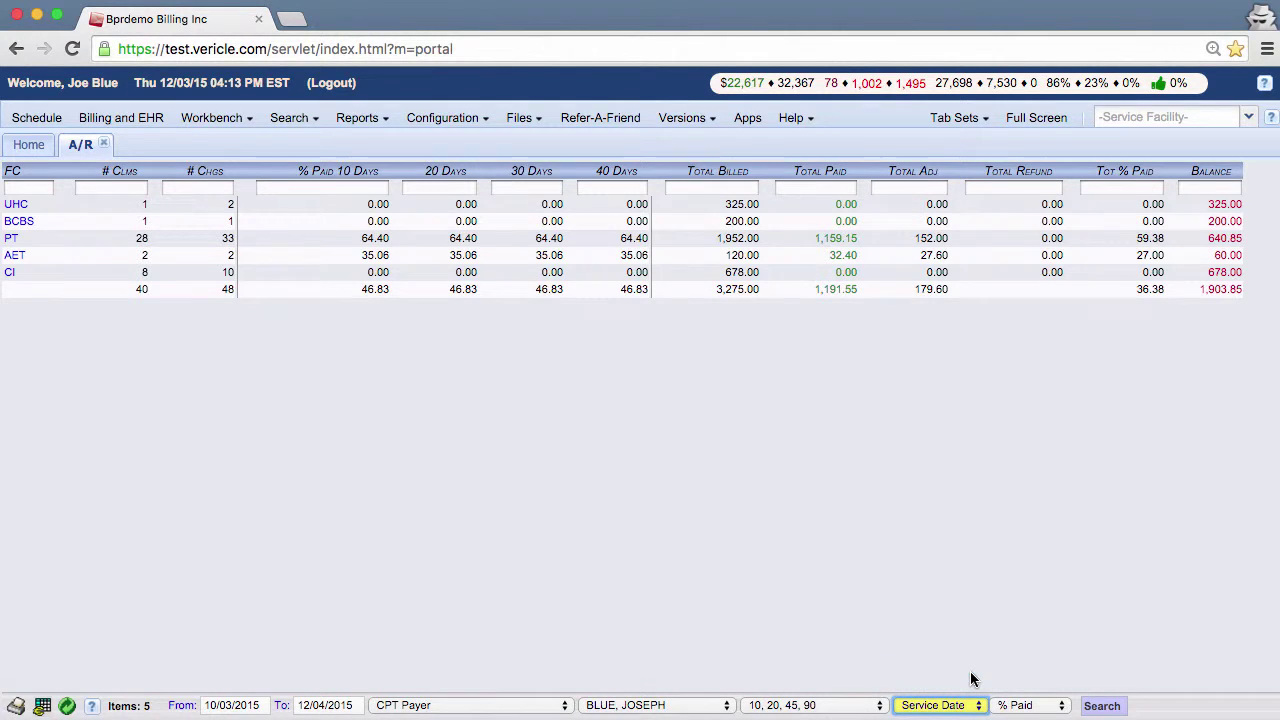
click(1063, 706)
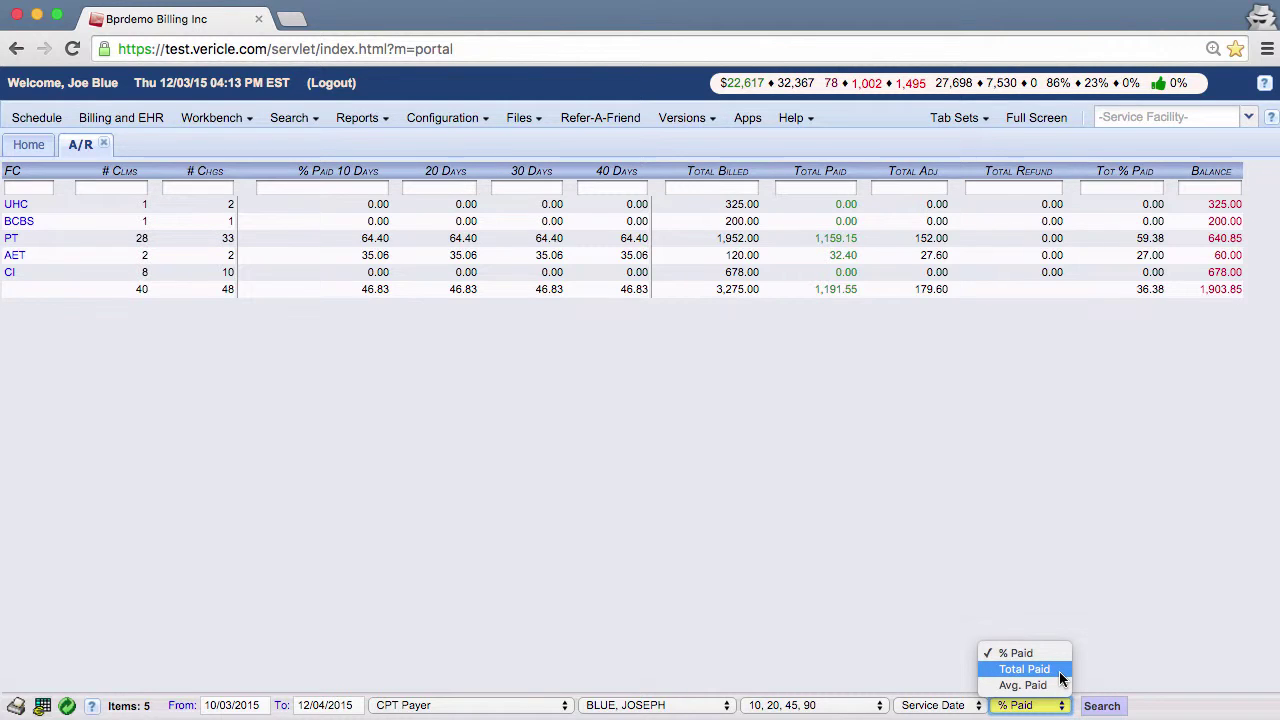
click(1062, 679)
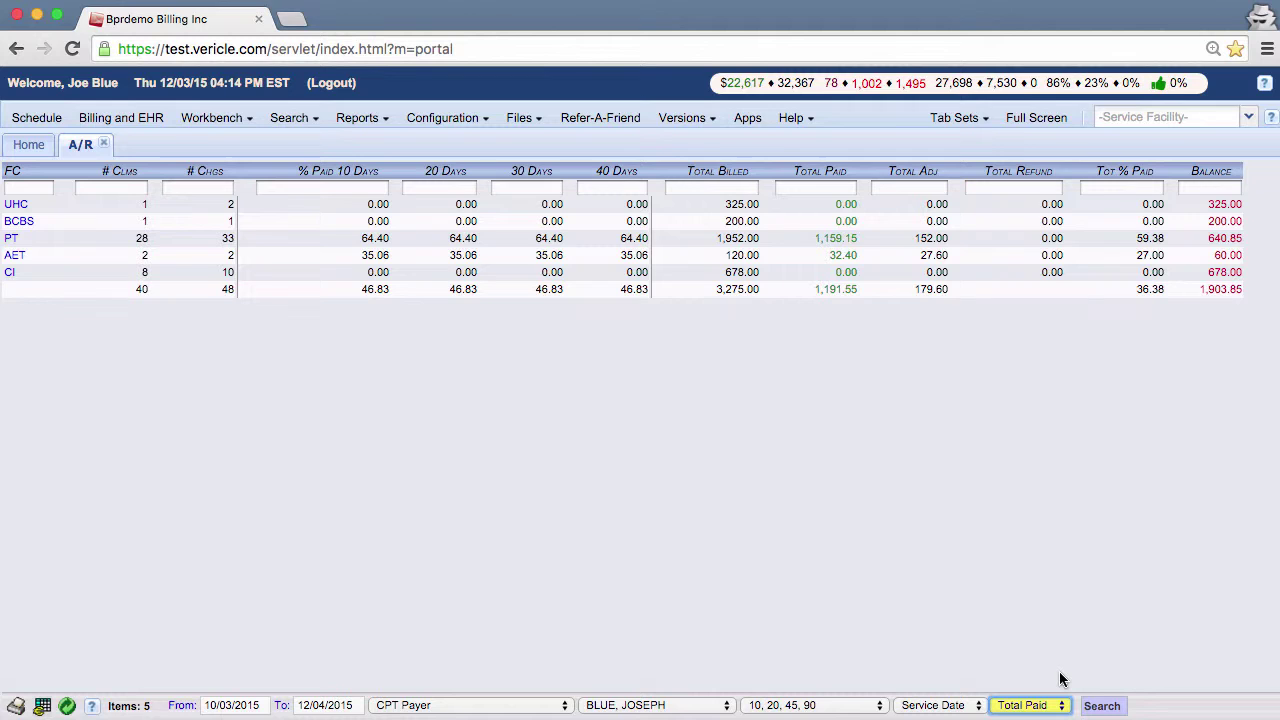
Run the A/R report with the CPT Payer settings
click(1110, 706)
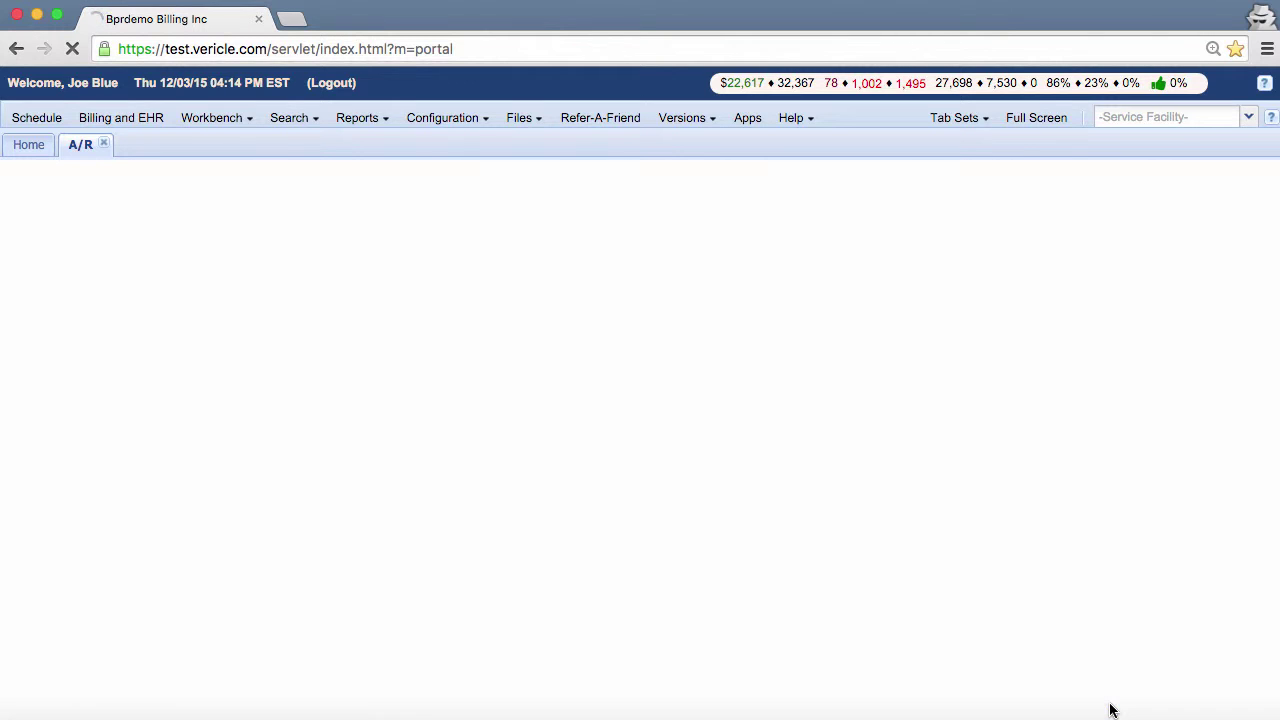